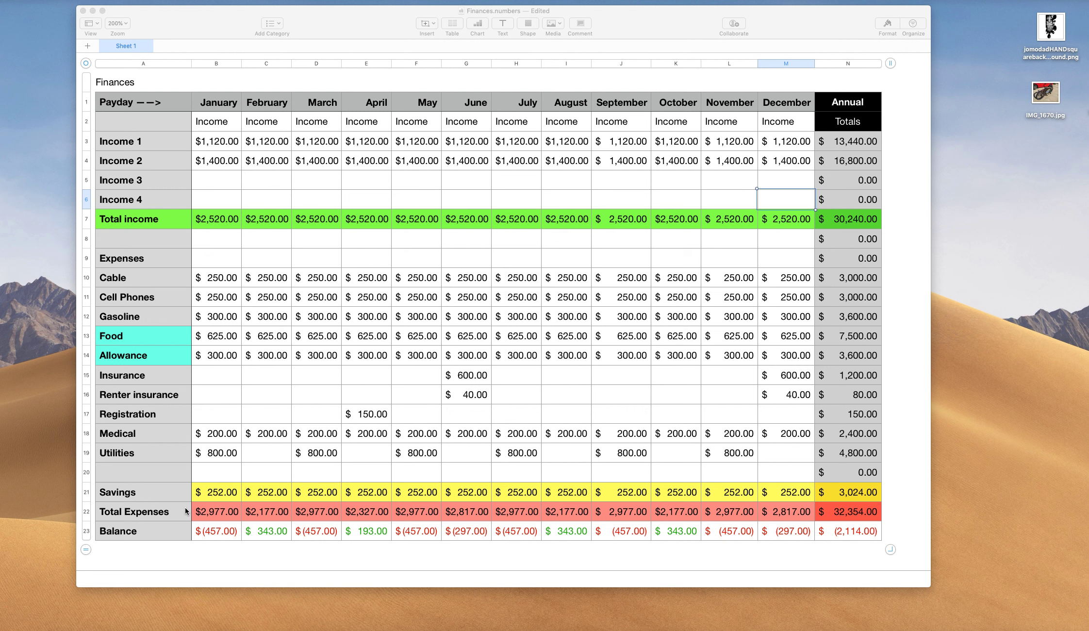
- Replace January's income-based Savings formula in B21 with a fixed 457
click(216, 493)
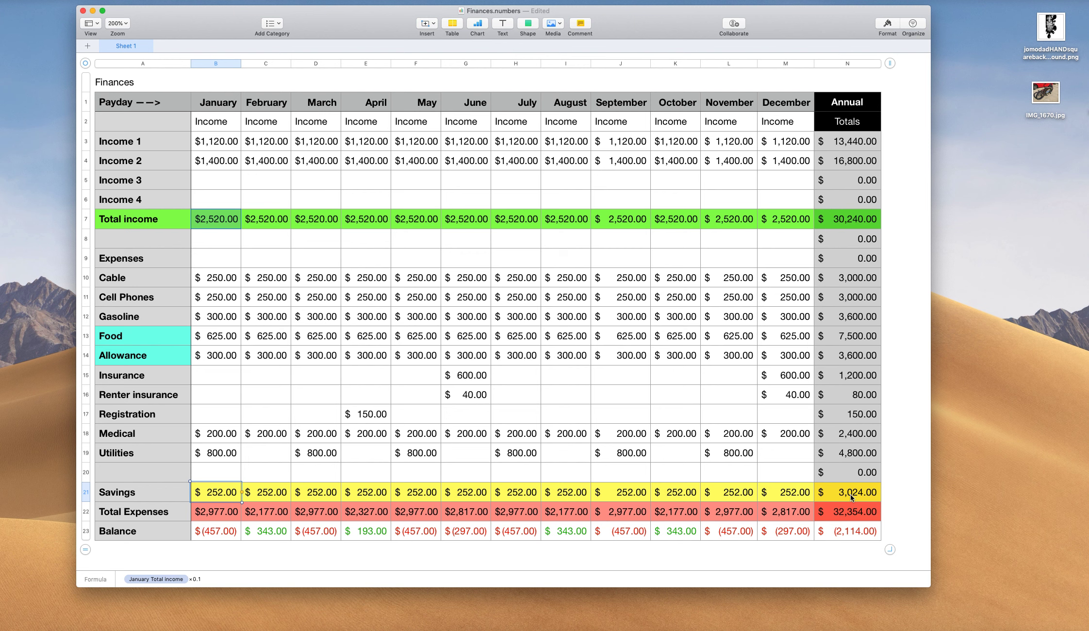
scroll(850, 494, left, 1)
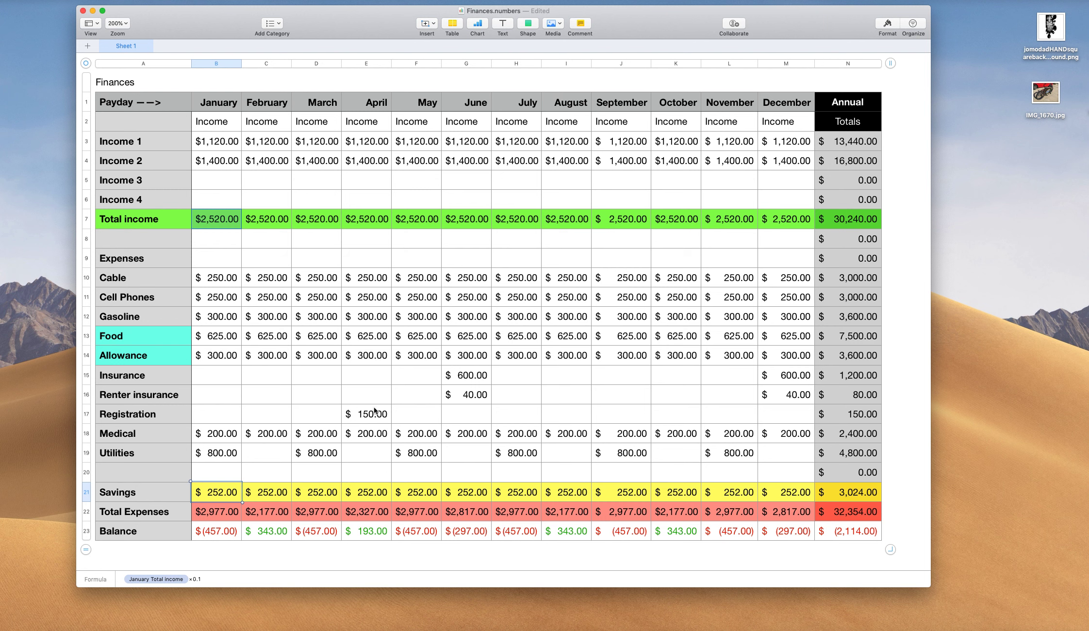
scroll(375, 380, right, 1)
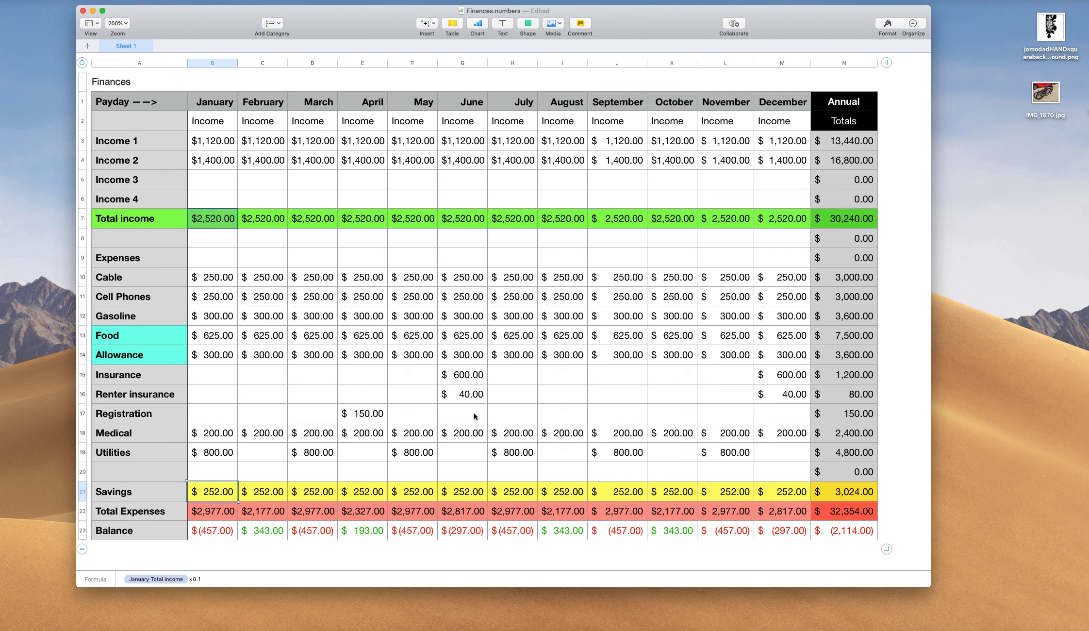
scroll(501, 411, left, 2)
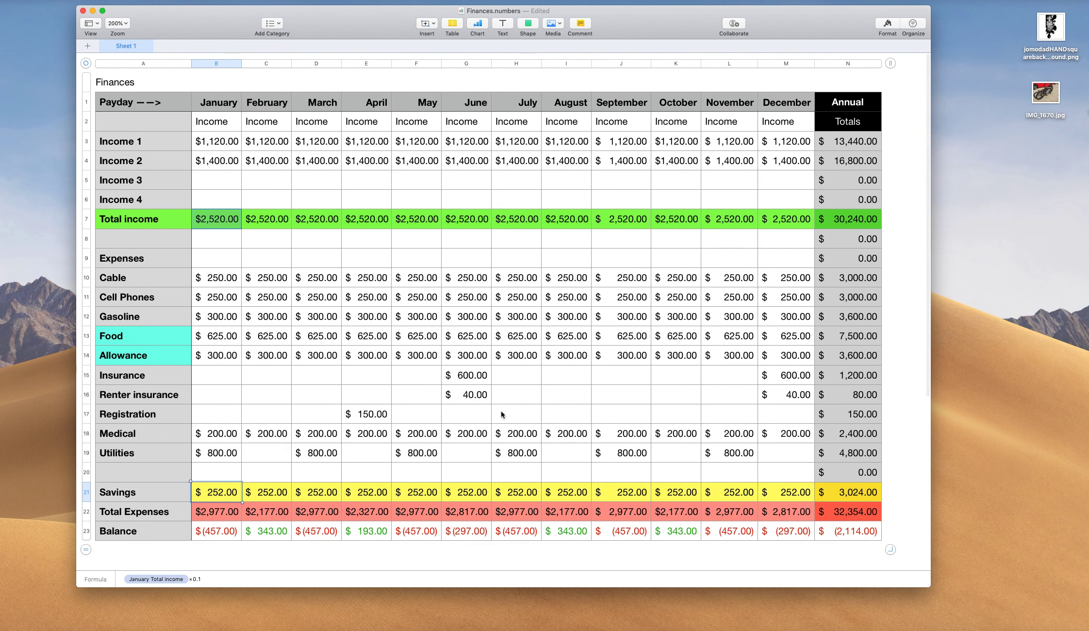
double_click(215, 492)
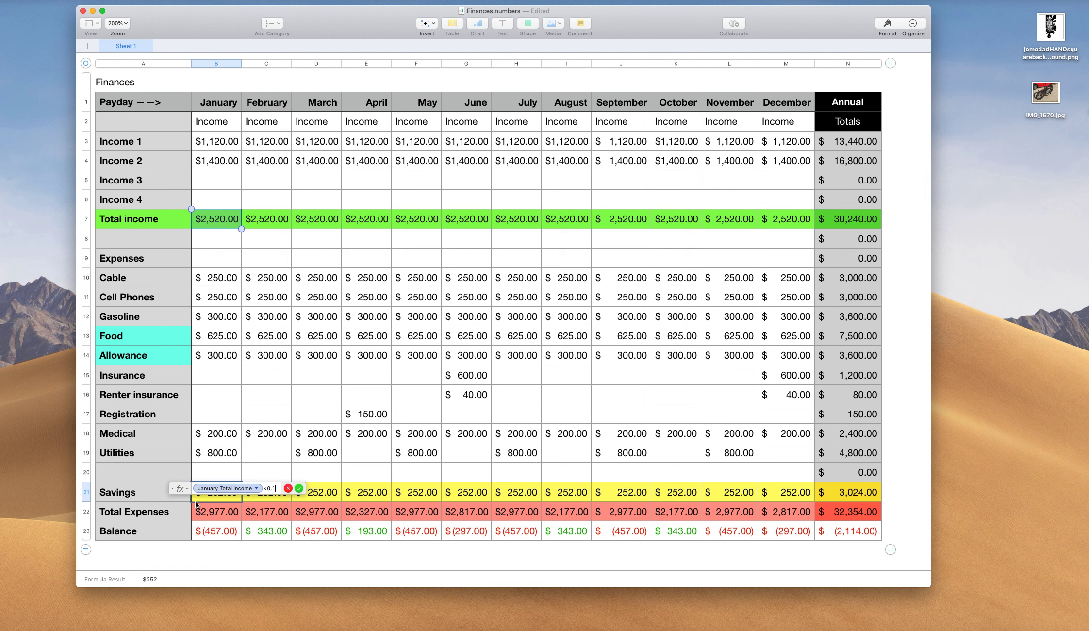
drag(276, 488, 191, 488)
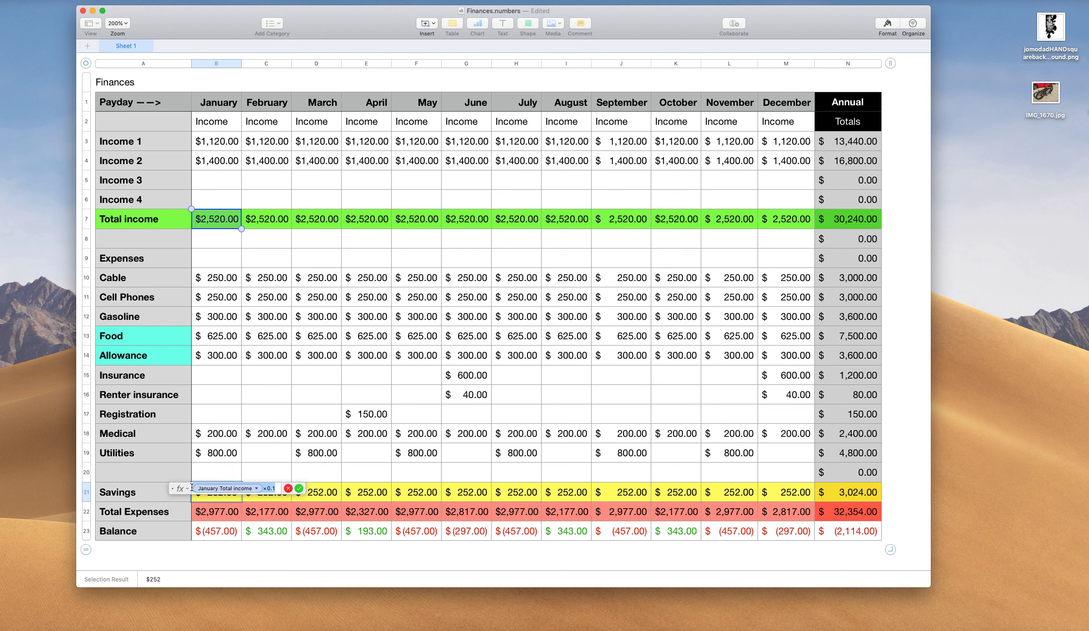
text(457)
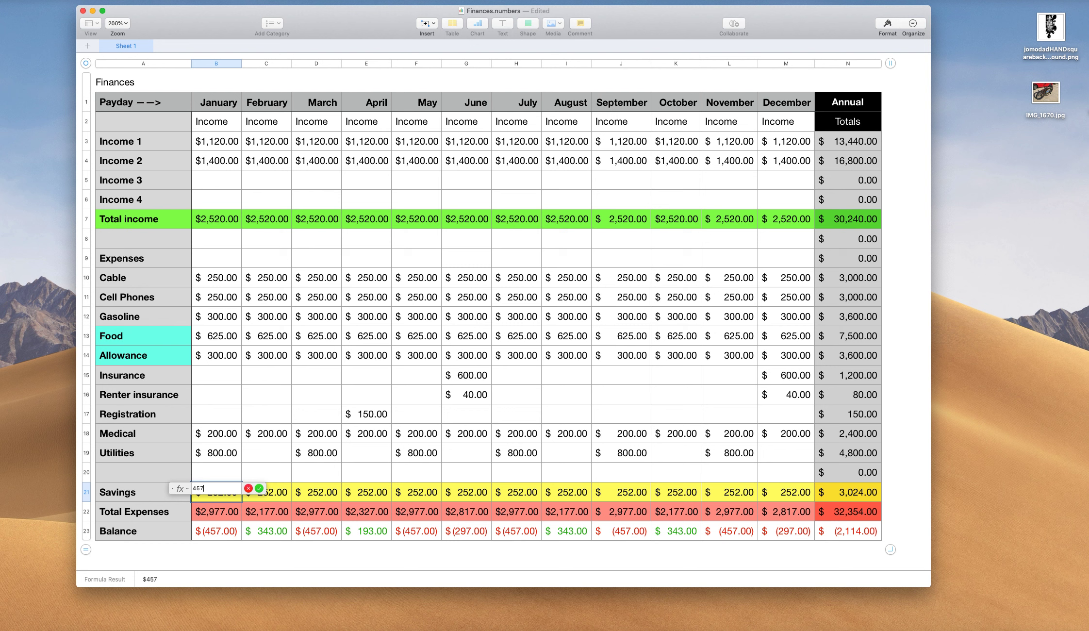
key(Return)
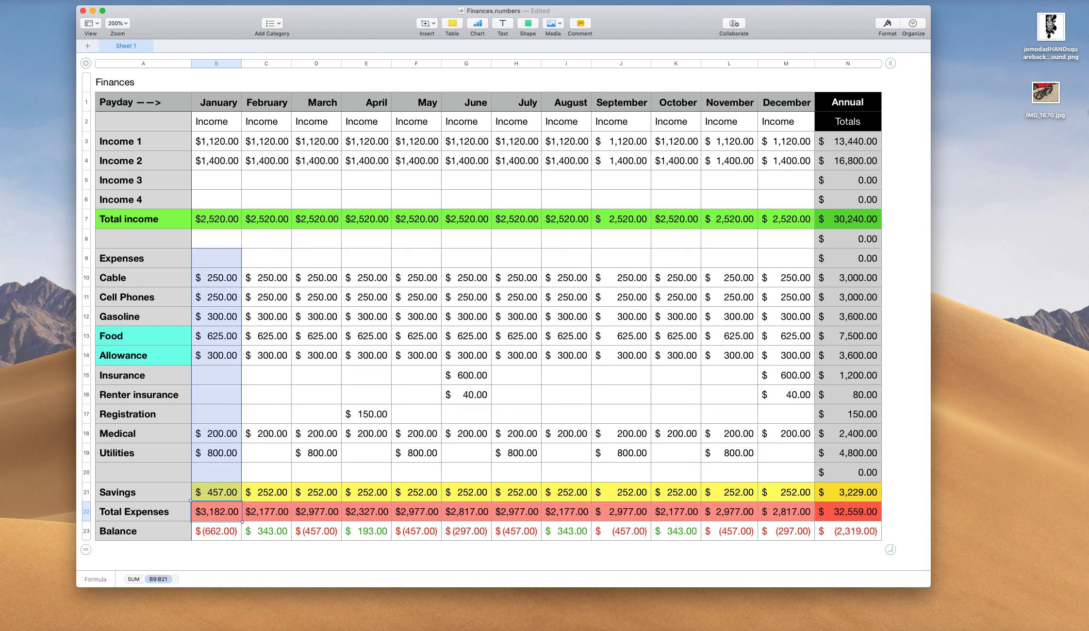
- Change January Savings to the formula =225-457, showing $(232.00)
click(218, 495)
click(218, 494)
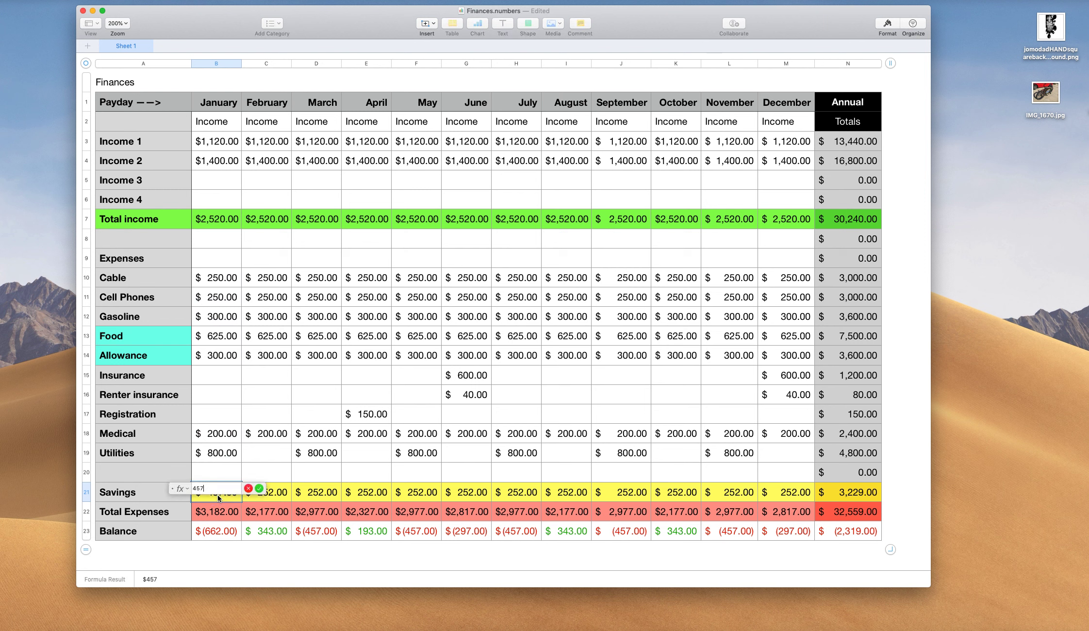
click(249, 489)
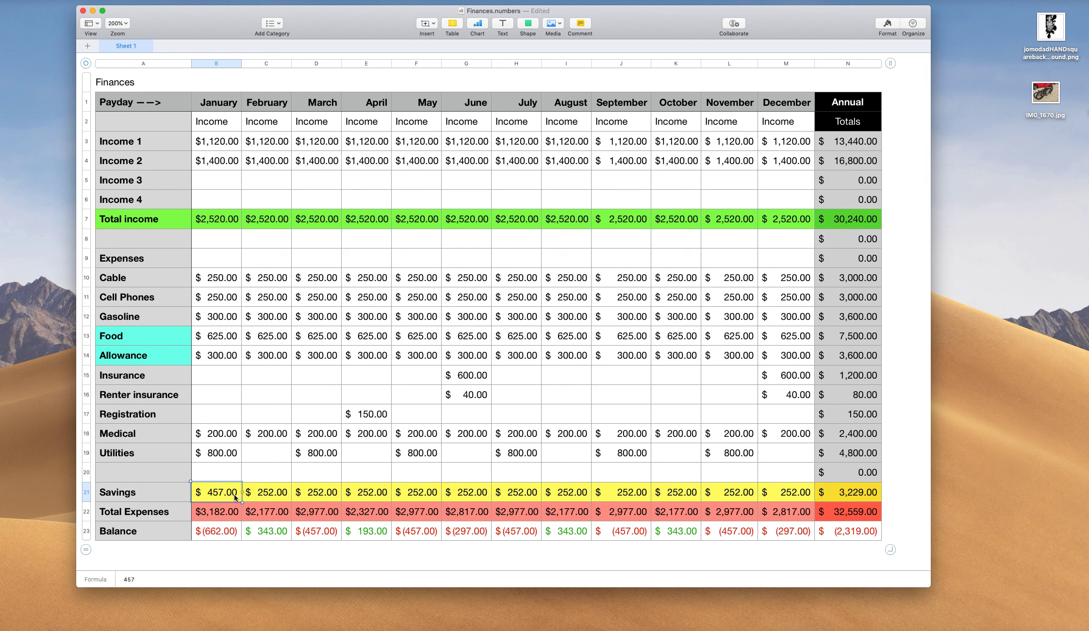
click(234, 497)
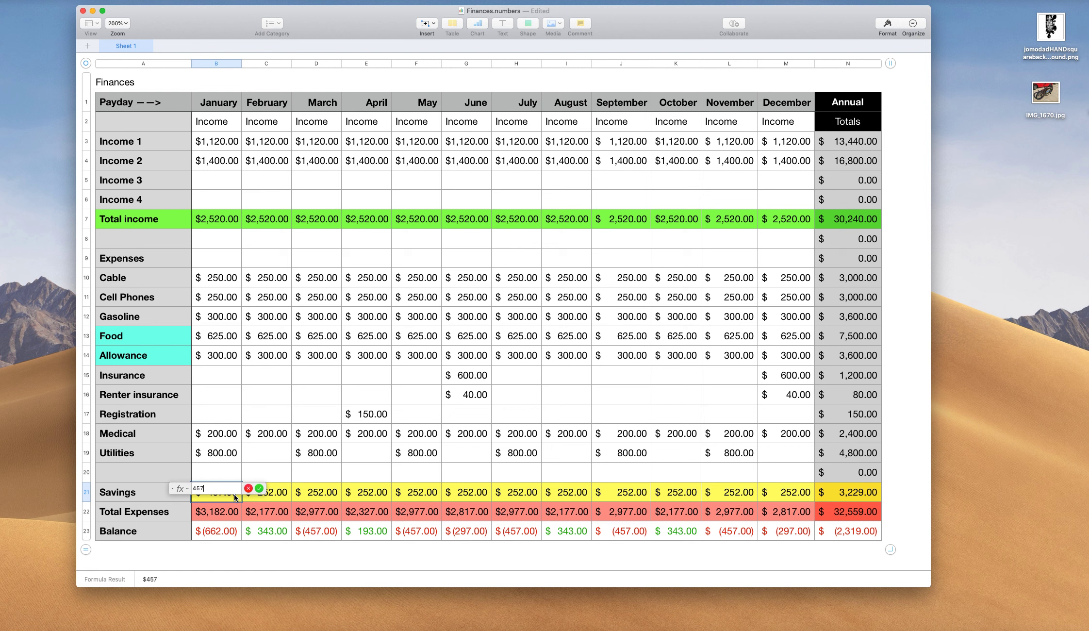
key(BackSpace)
key(BackSpace)
key(BackSpace)
text(=225-)
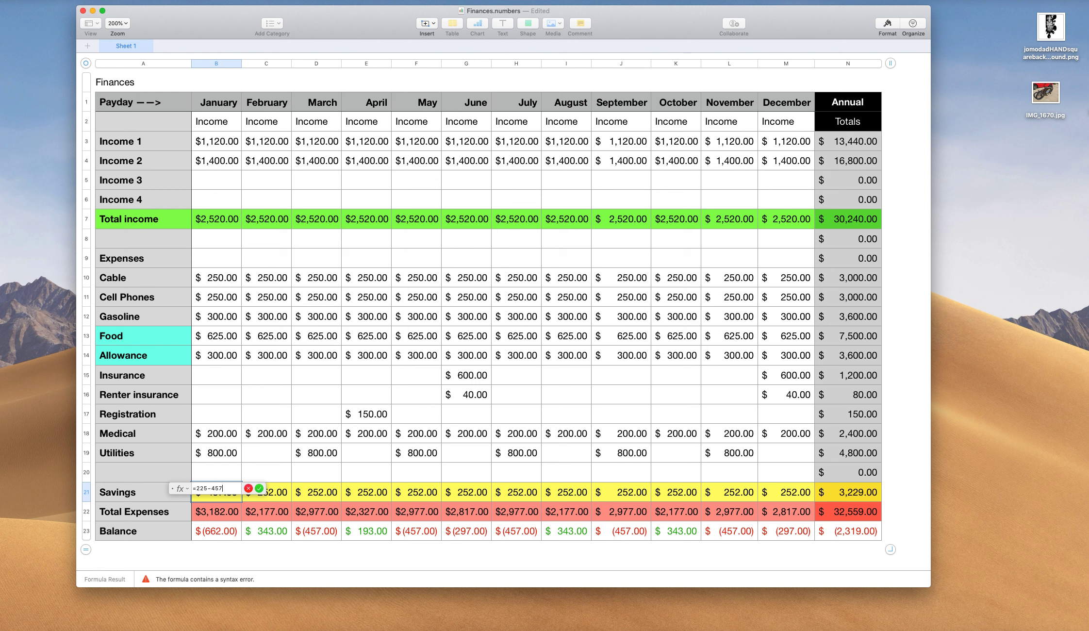
key(Return)
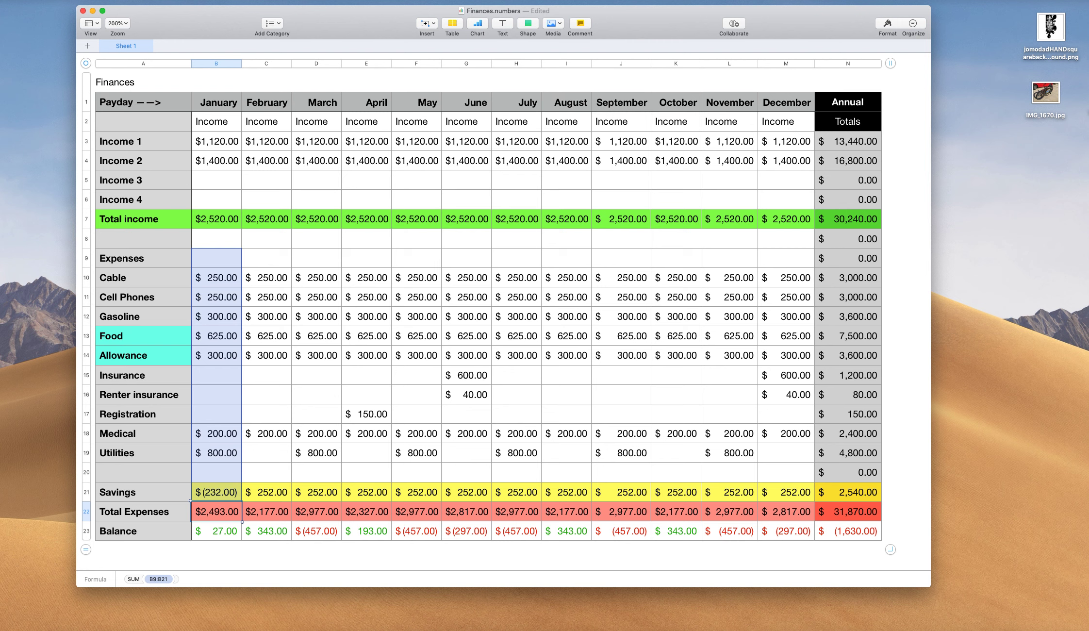
click(219, 493)
- Edit January Savings formula to 252-457 so January's Balance reaches $0.00
scroll(214, 495, right, 3)
scroll(211, 497, left, 3)
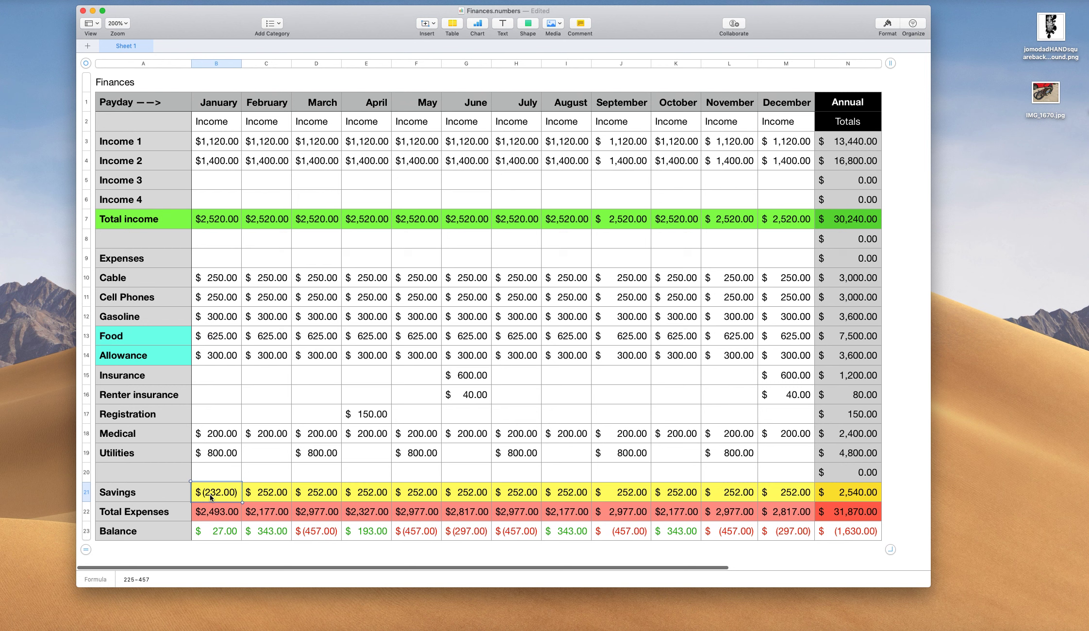
double_click(211, 493)
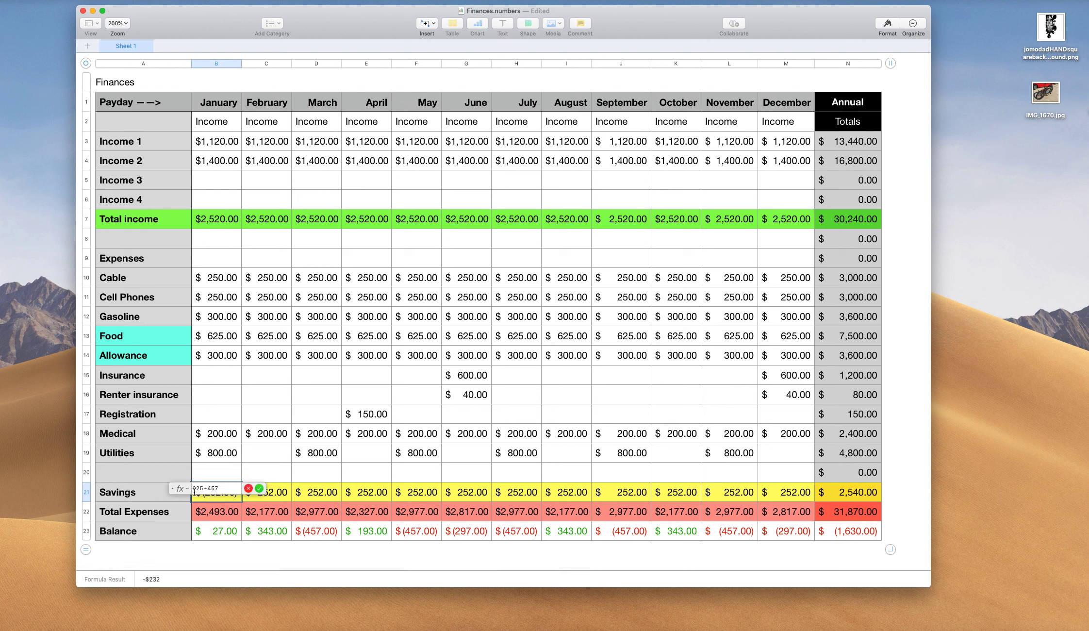
click(200, 489)
key(Delete)
text(5)
key(Return)
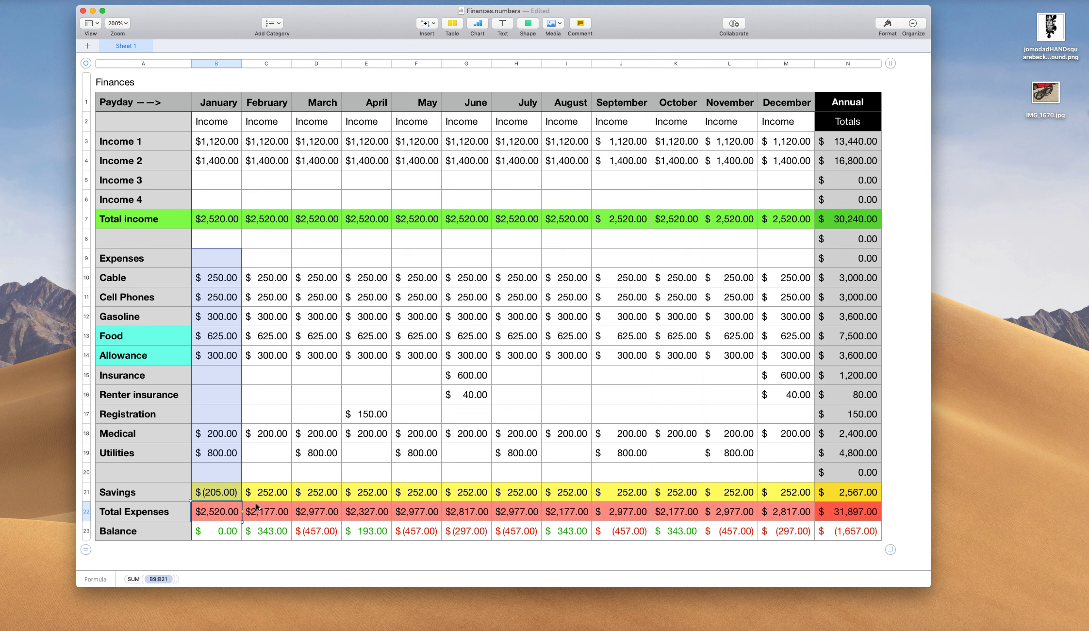
- Enter 343 in the empty February Utilities cell C19, zeroing February's Balance
click(269, 532)
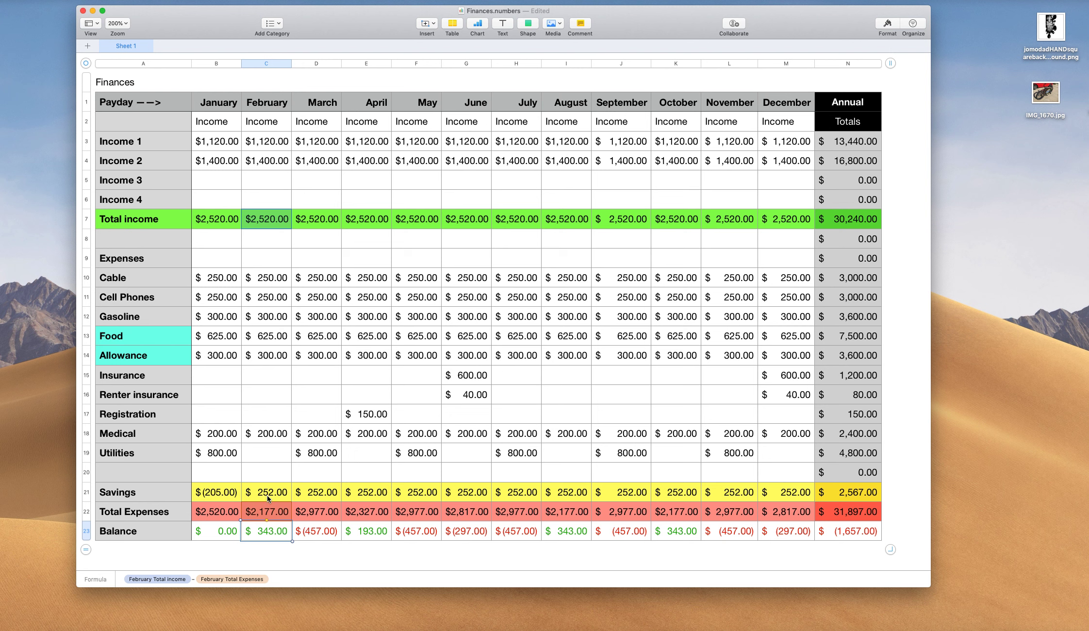
scroll(266, 495, right, 1)
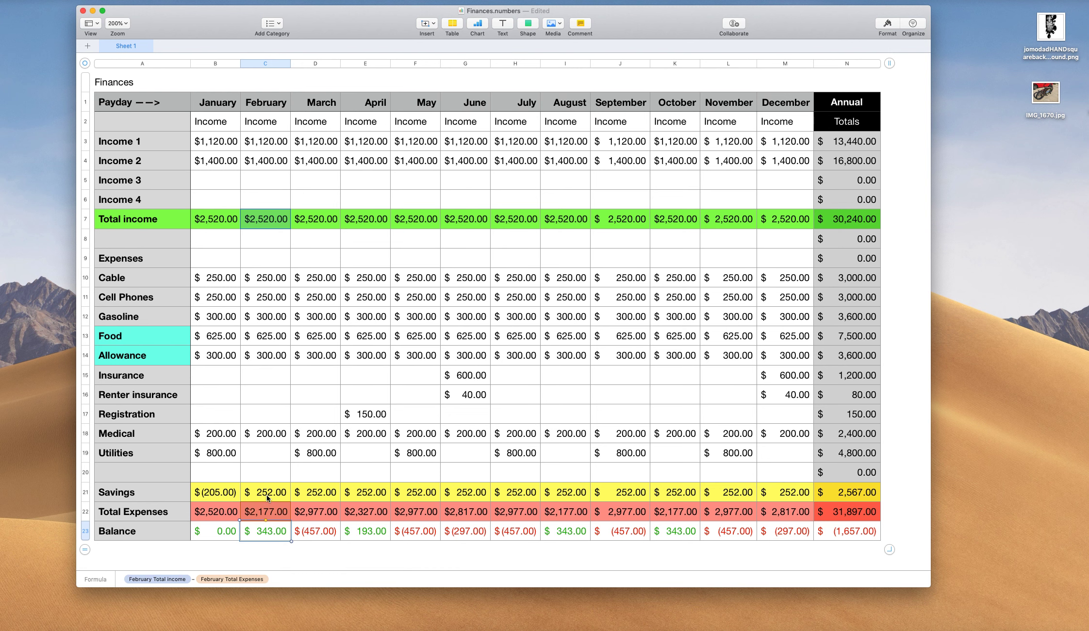
click(273, 452)
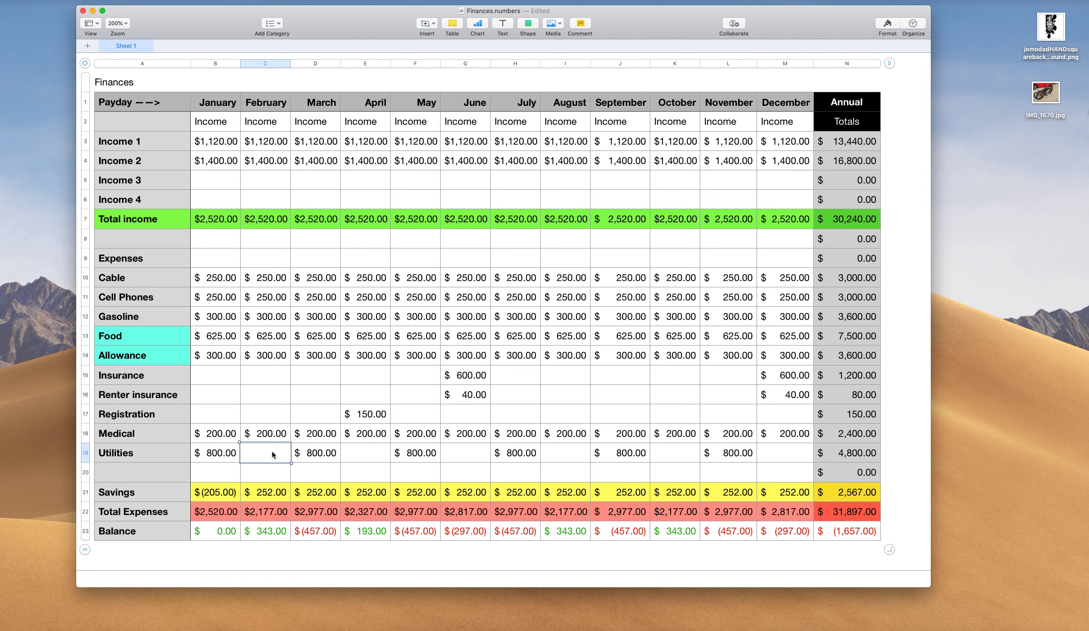
text(343)
key(Return)
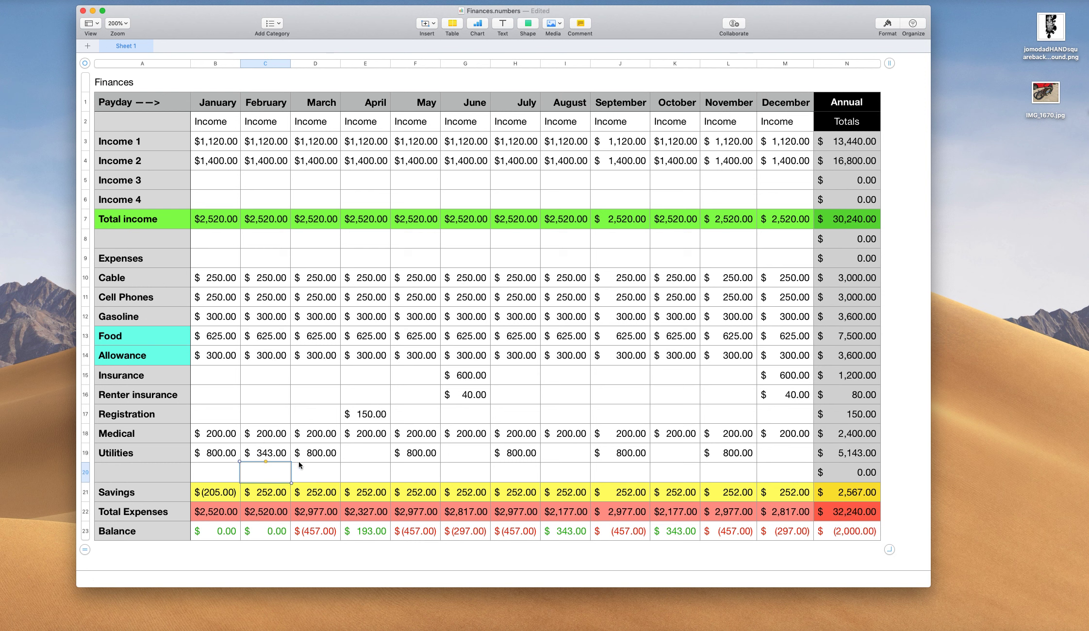
- Append -343 to March Utilities so D19 computes 800-343, showing $457.00
click(321, 455)
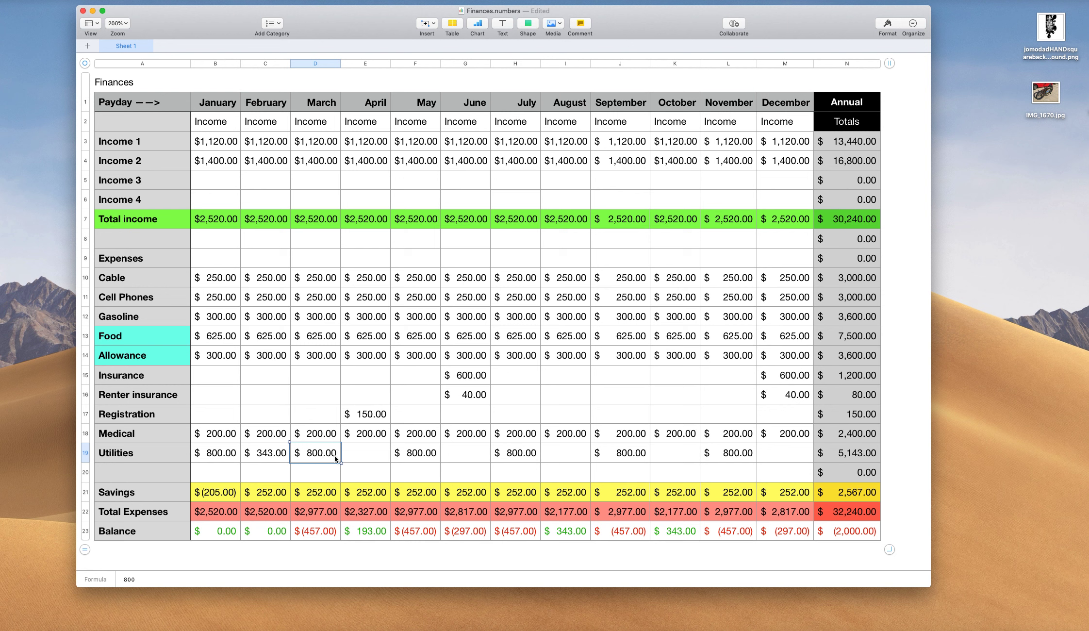
double_click(296, 455)
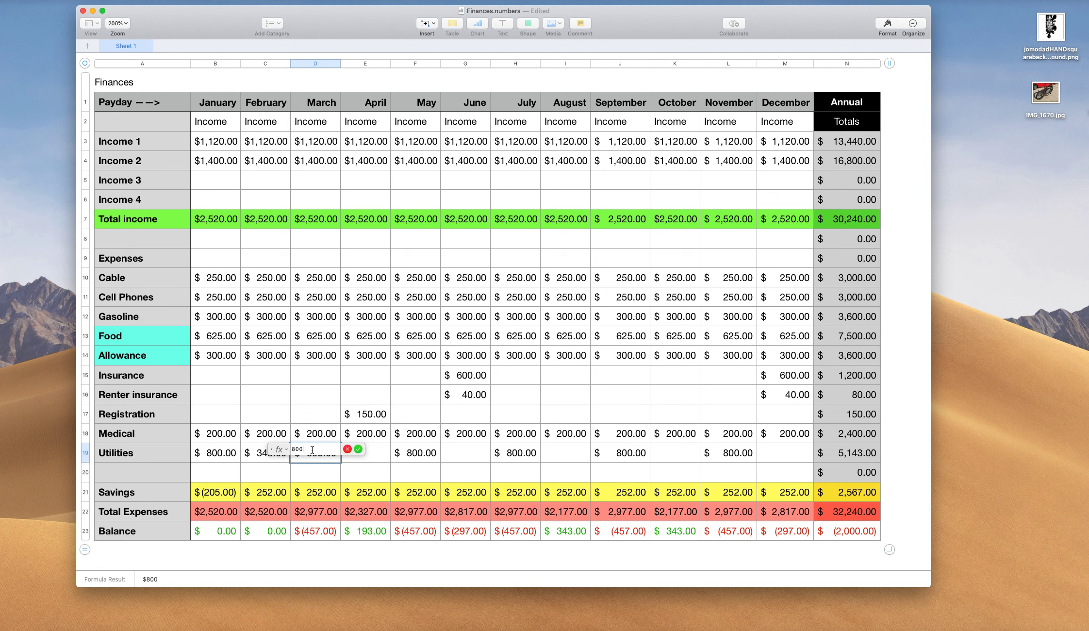
text(-343)
key(Return)
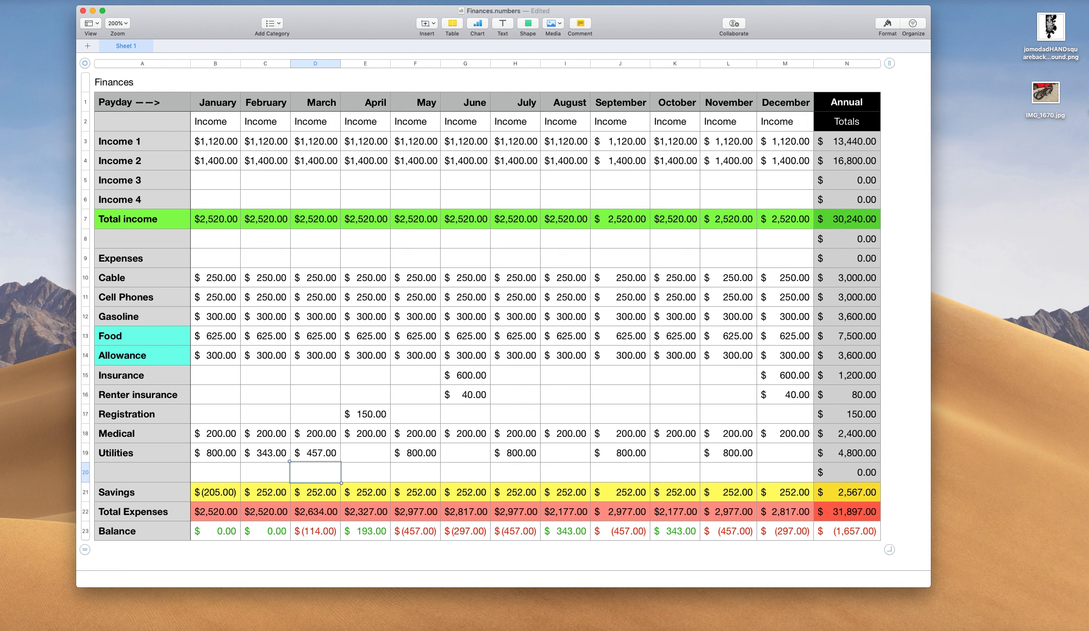
- Subtract 114 in the March Savings formula, making it $138.00 and March's Balance $0.00
click(318, 494)
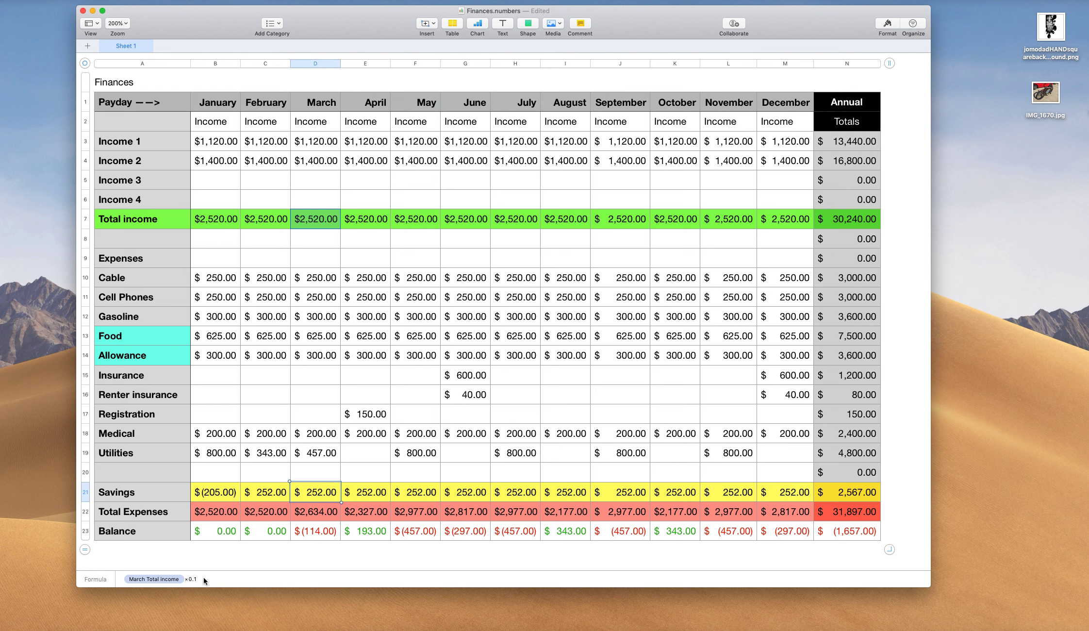
double_click(310, 495)
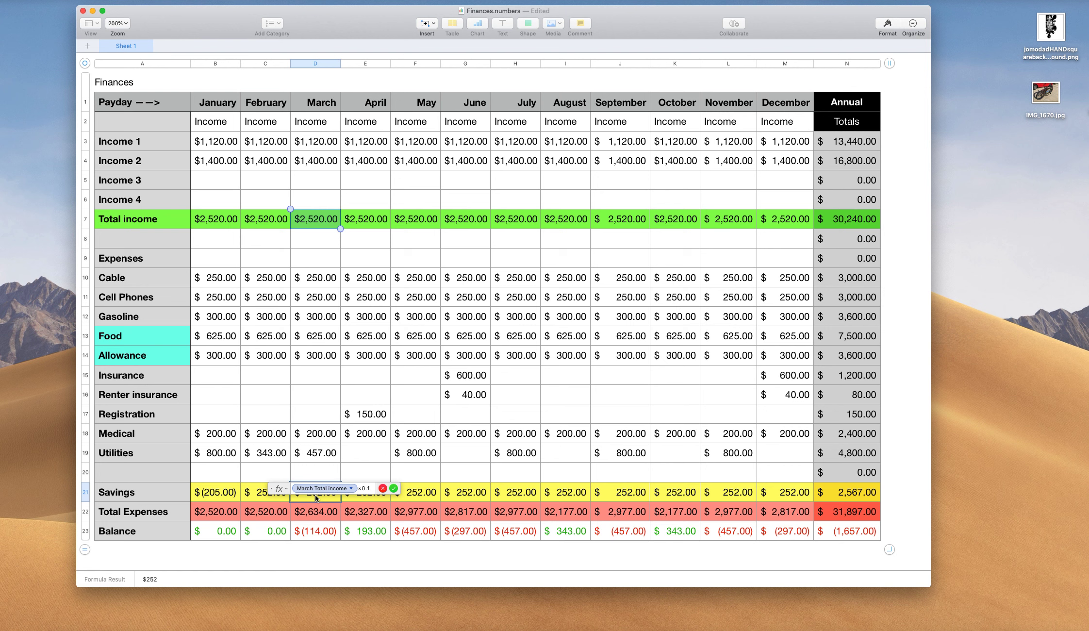
text(-)
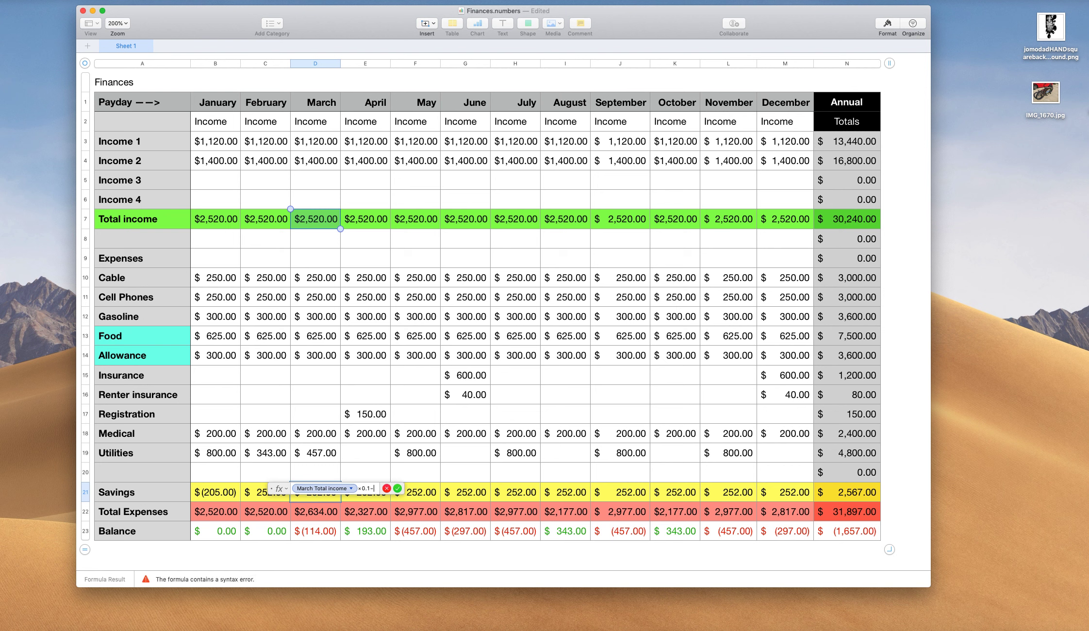
text(114)
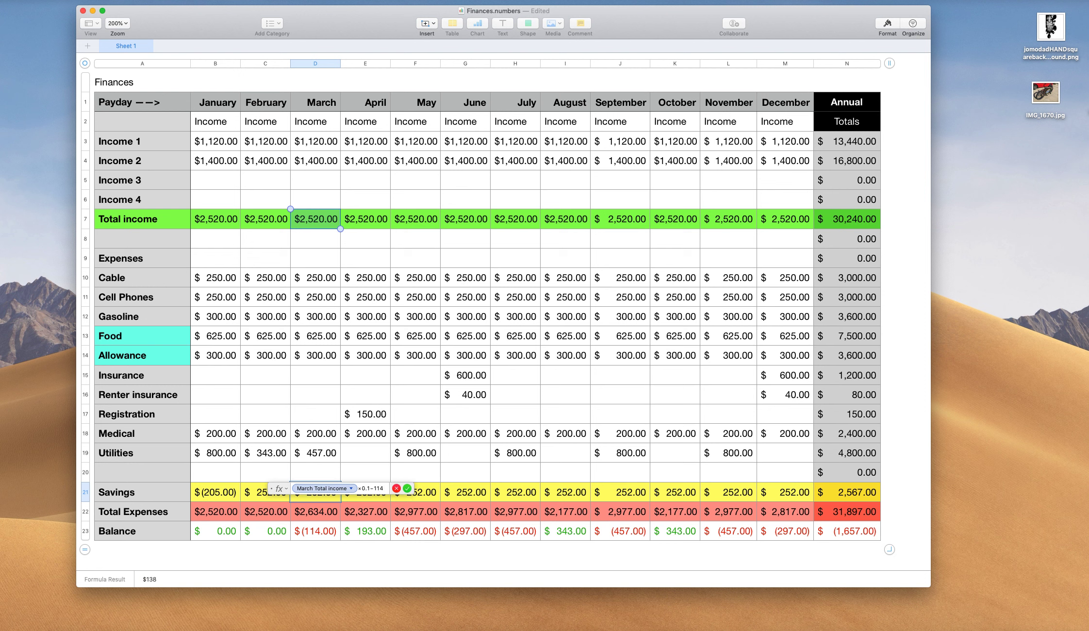
key(Return)
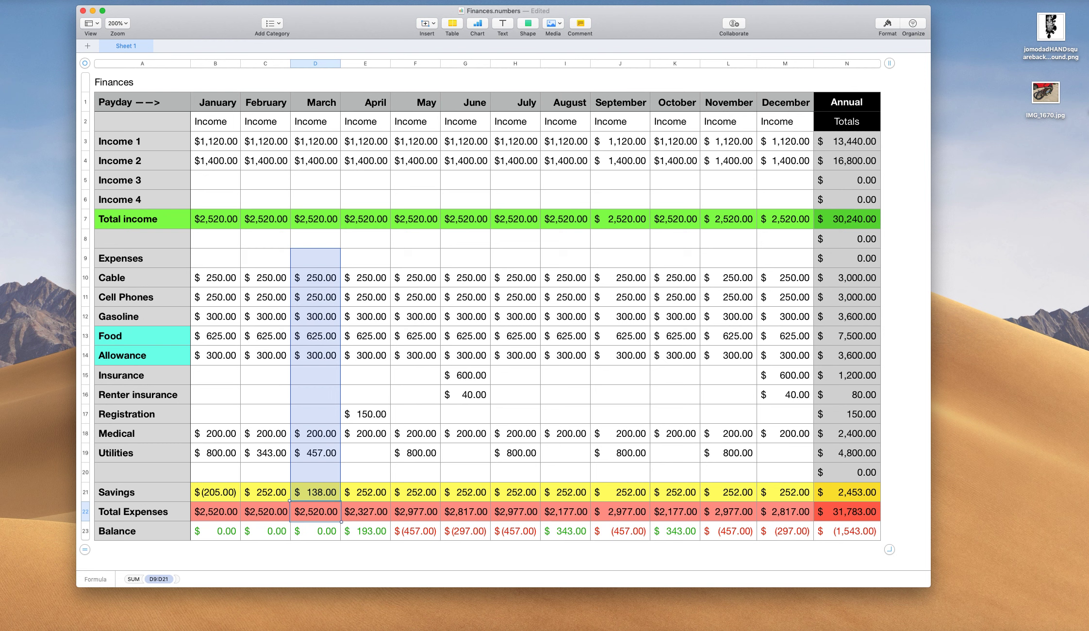
click(368, 531)
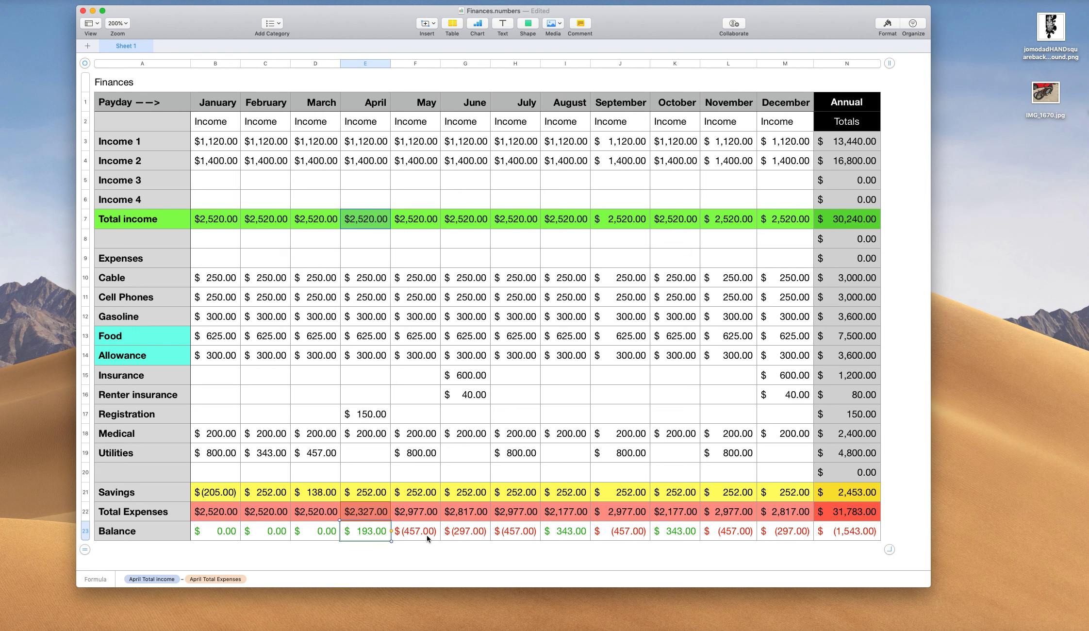
- Enter 193 in the empty April Utilities cell E19, zeroing April's Balance
scroll(426, 535, right, 1)
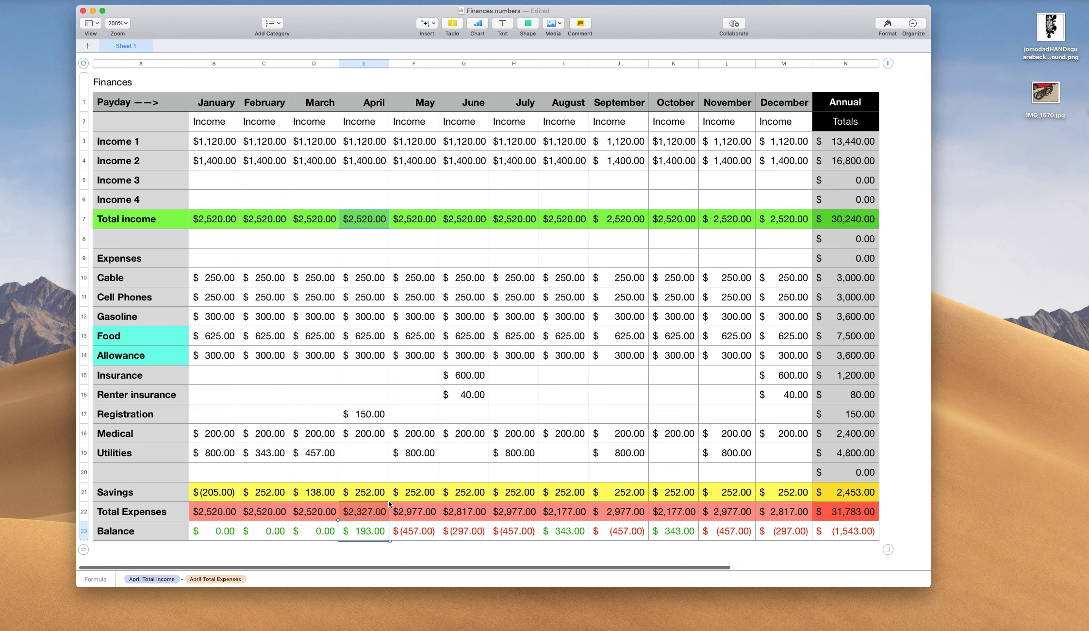
click(369, 455)
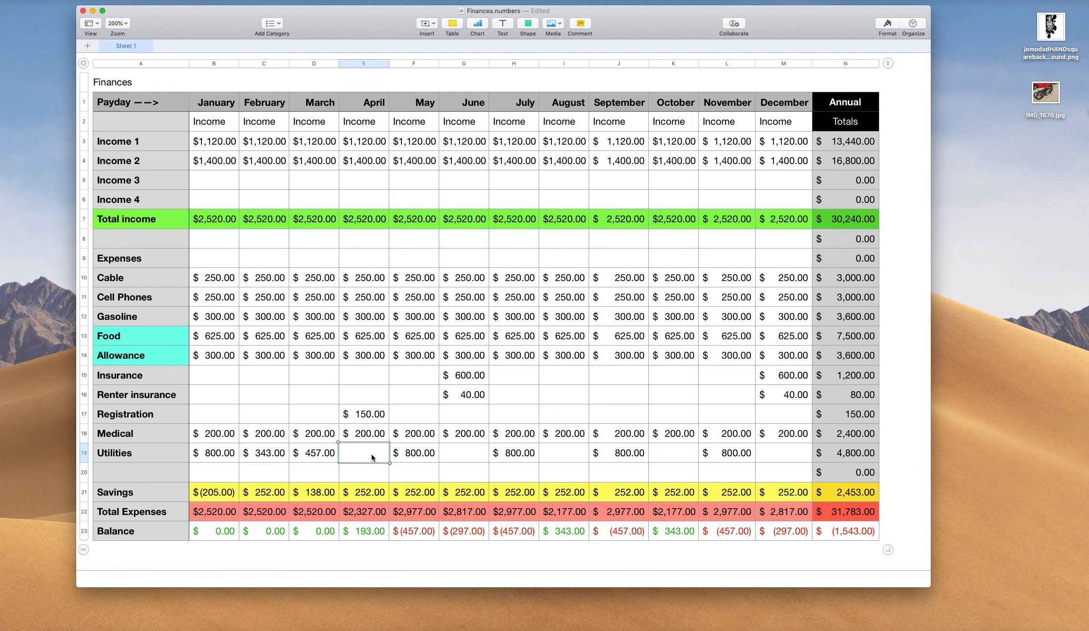
text(193)
key(Return)
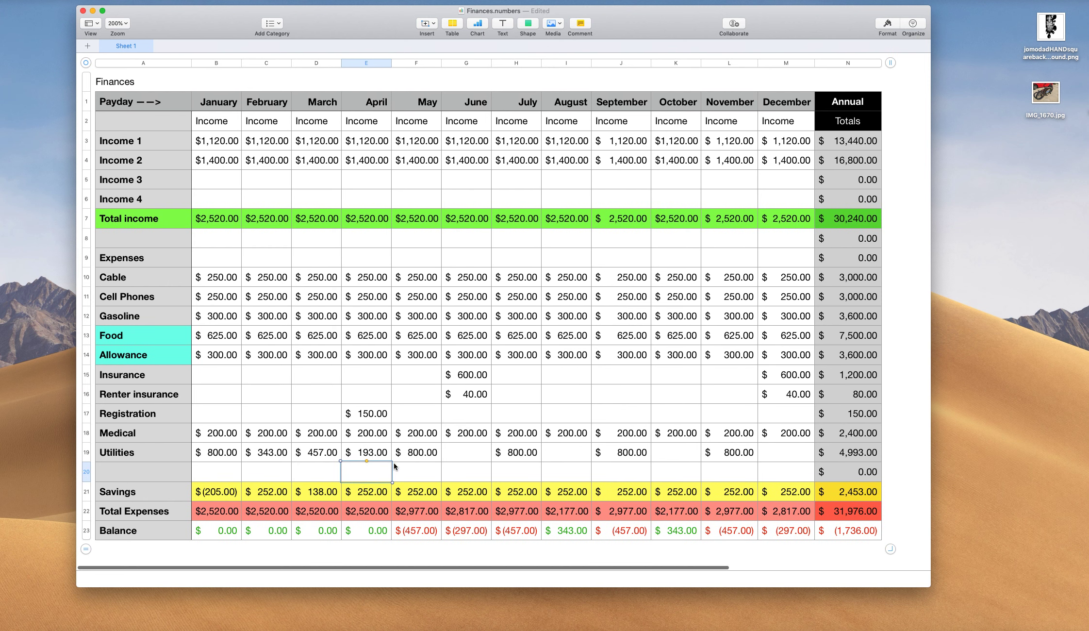
click(418, 456)
- Append -193 to May's 800 Utilities formula so F19 shows $607.00
mouse_move(417, 455)
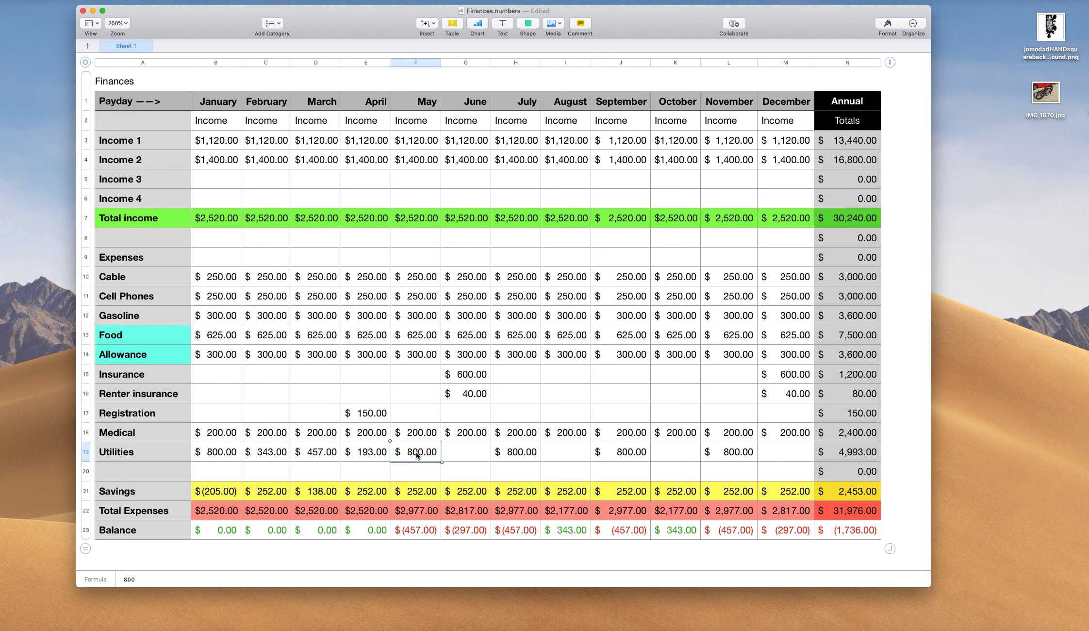
scroll(418, 455, left, 1)
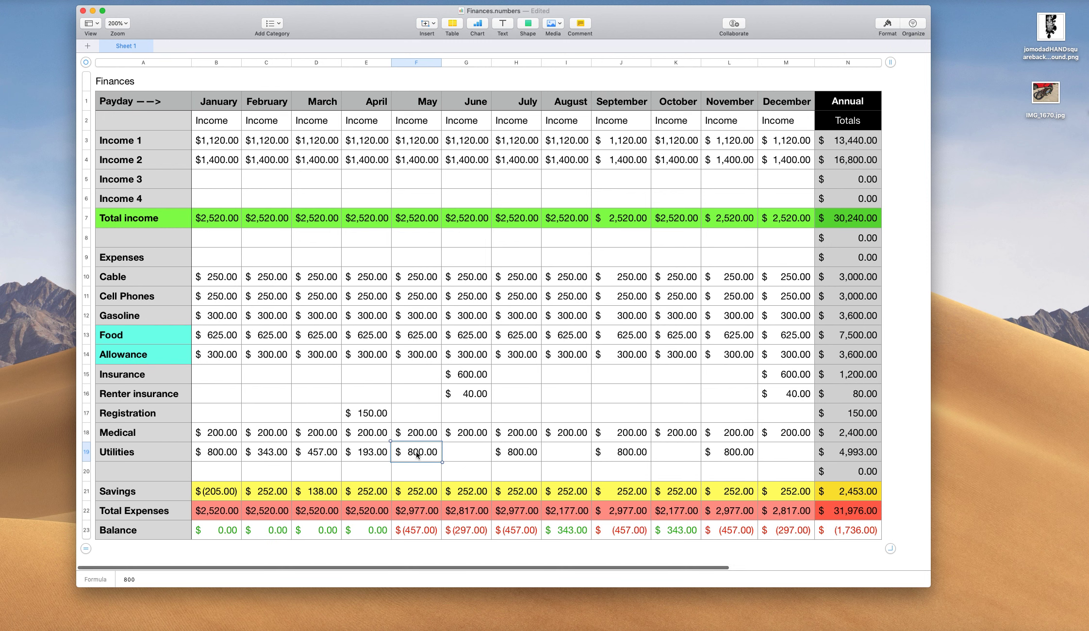
scroll(417, 454, right, 1)
double_click(418, 454)
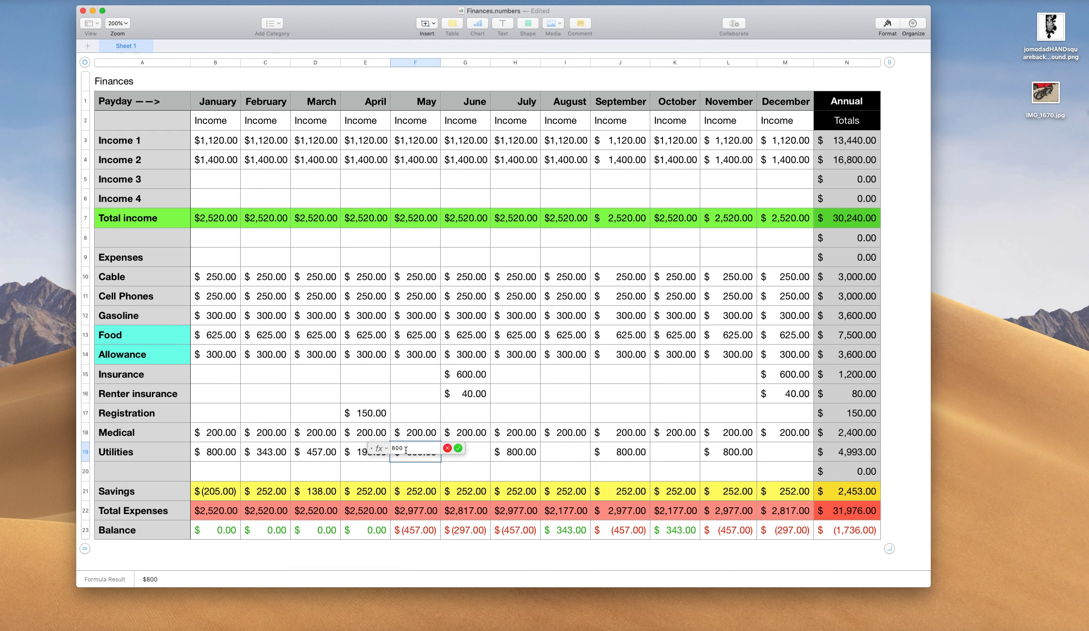
text(-193)
key(Return)
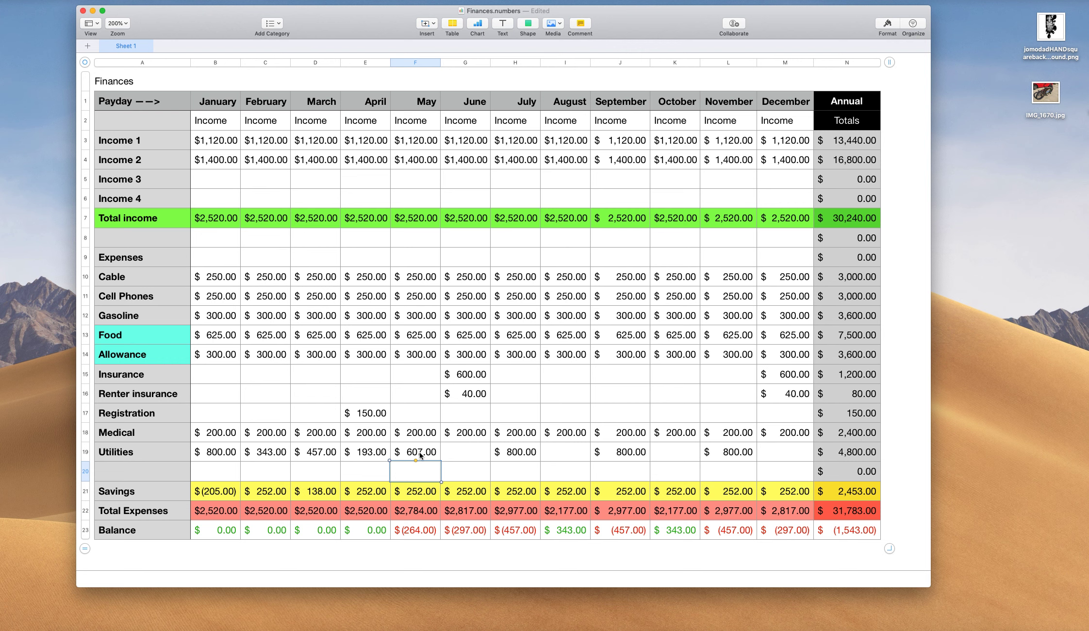
- Review the May, February and March Utilities cells and their context menus without changes
click(419, 452)
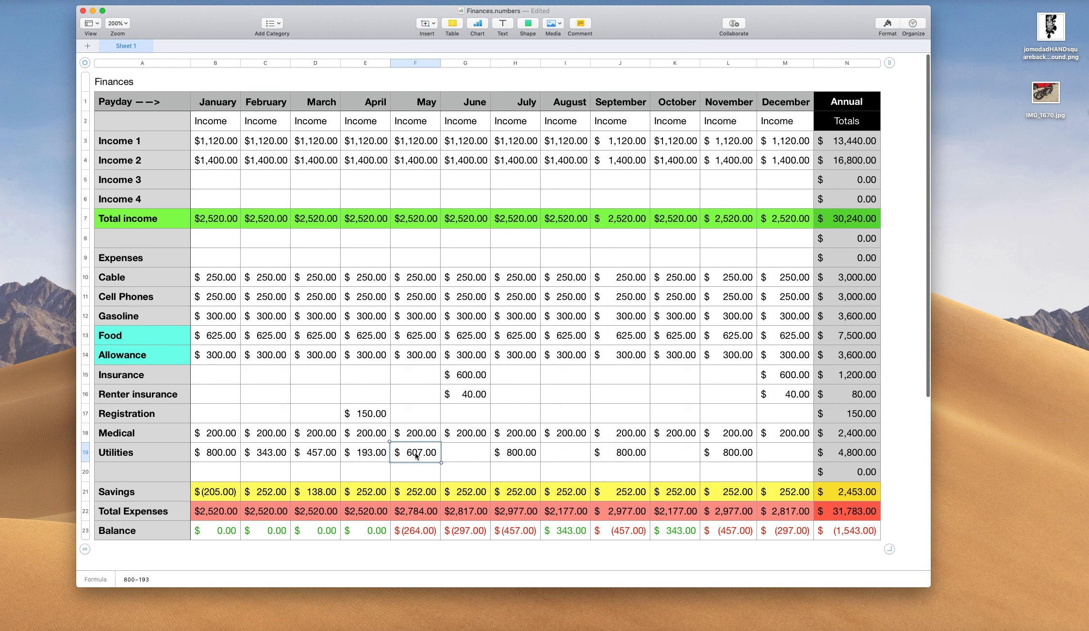
right_click(274, 452)
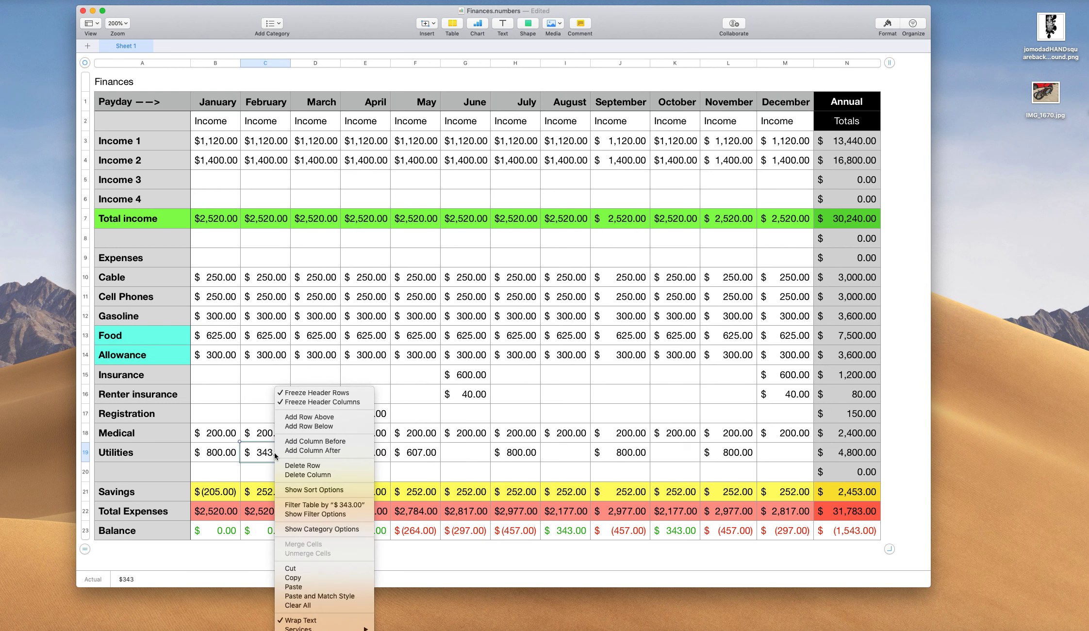
click(430, 453)
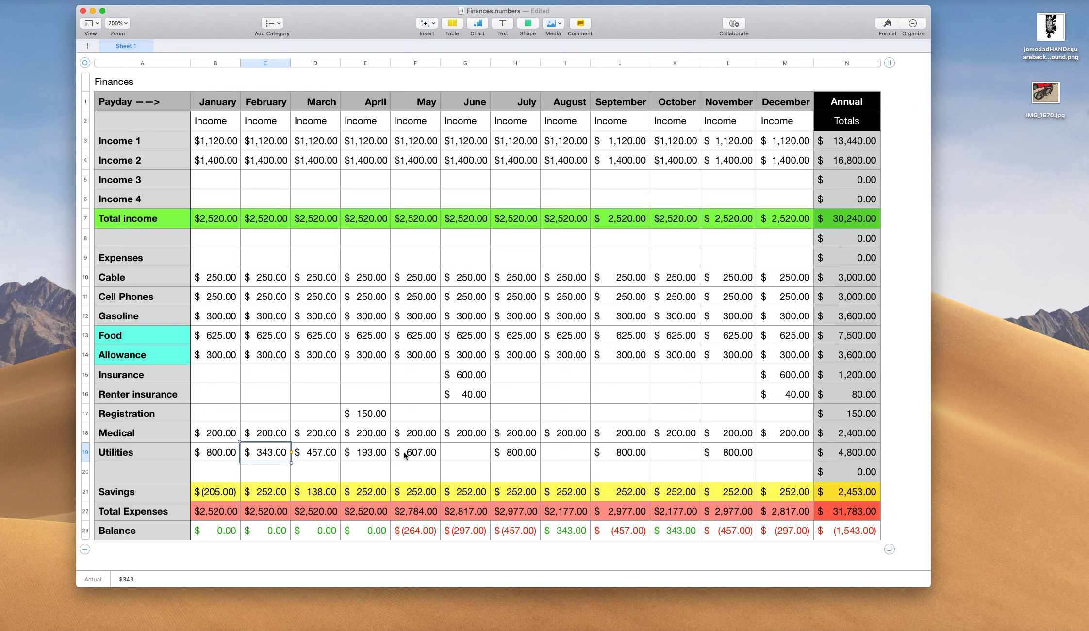
click(411, 455)
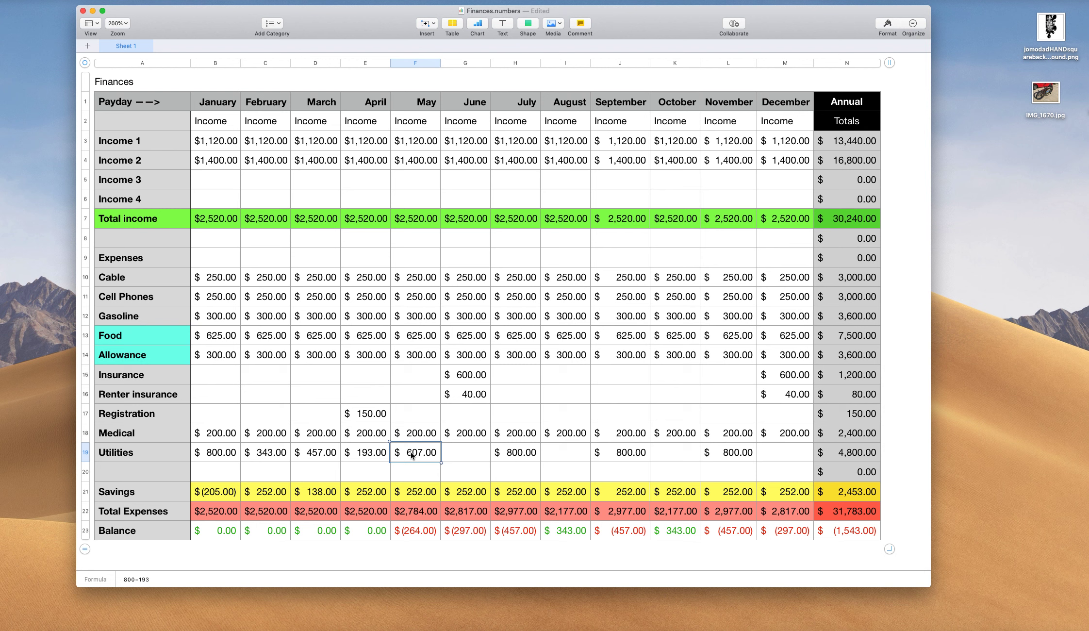
right_click(315, 454)
click(311, 455)
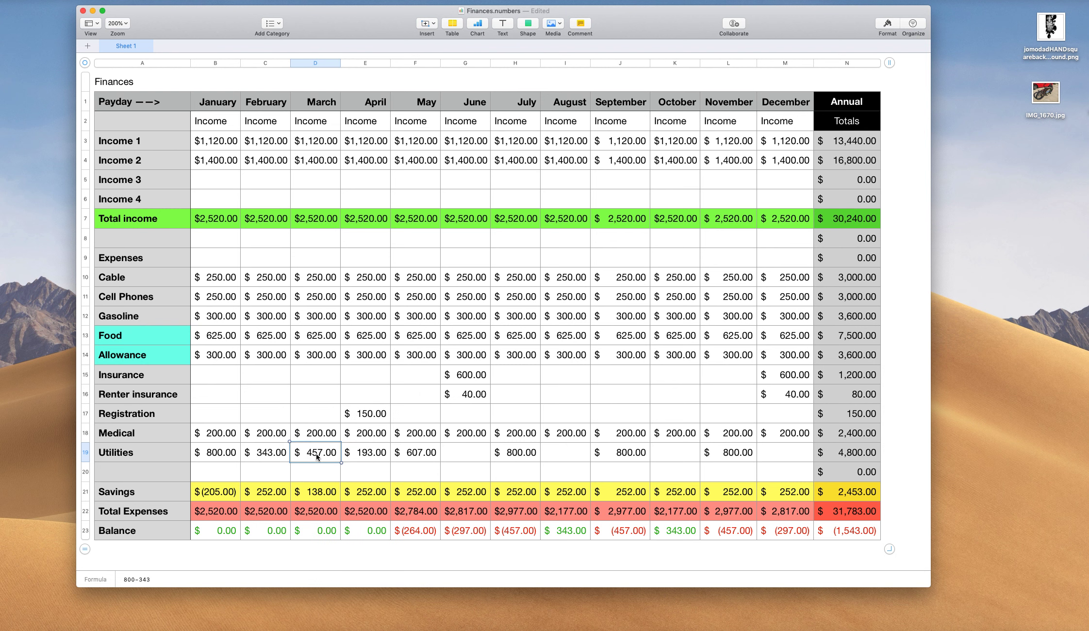
- Multi-select the May, March, January, July, September and November Utilities cells
click(414, 457)
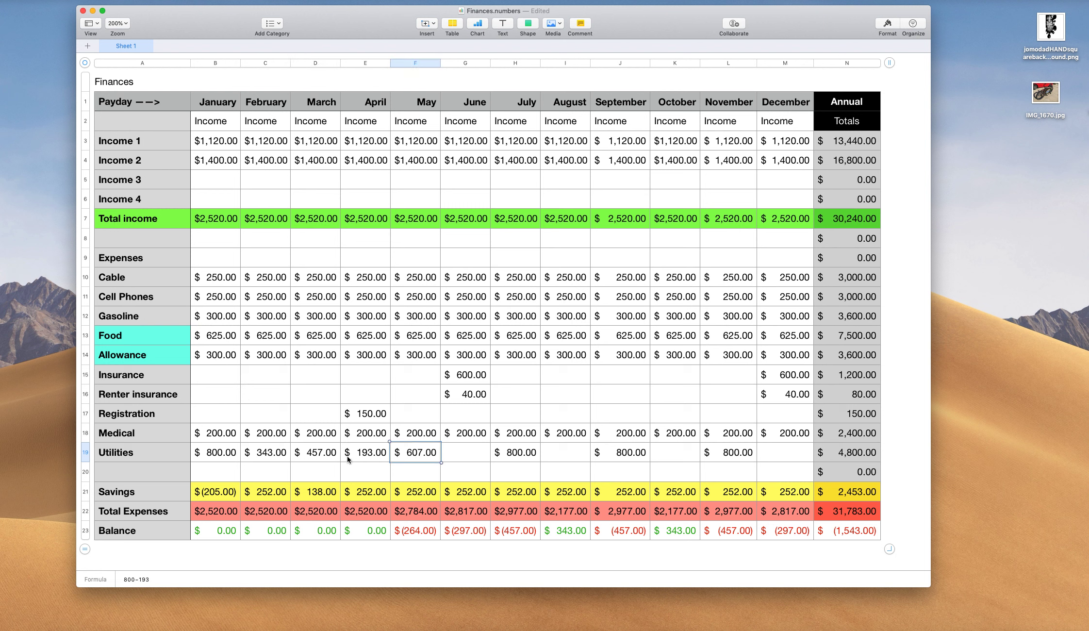
super+click(324, 453)
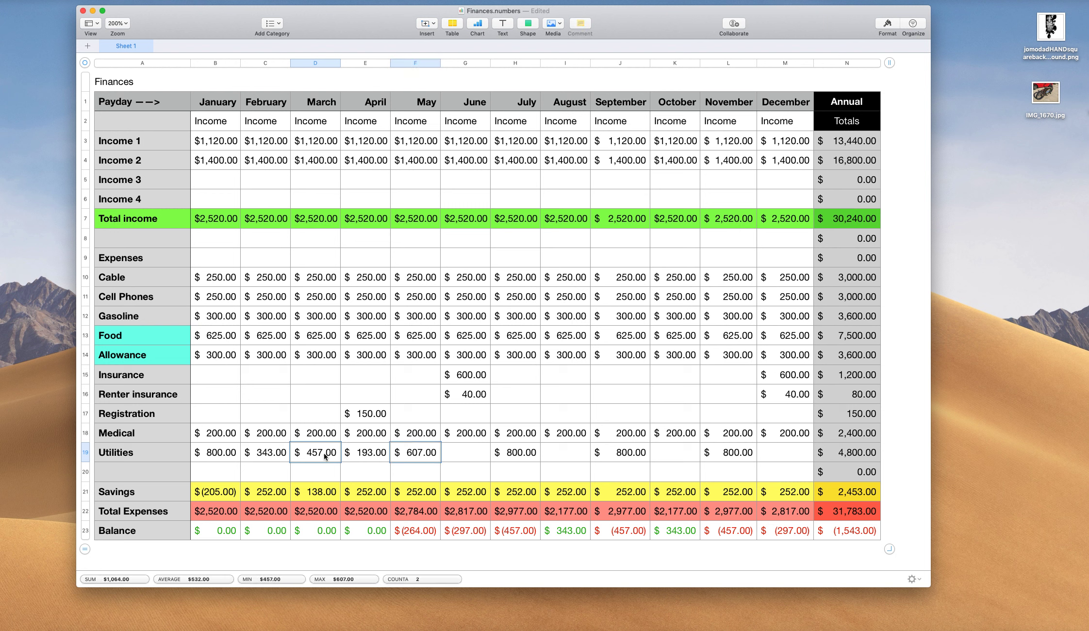
super+click(208, 453)
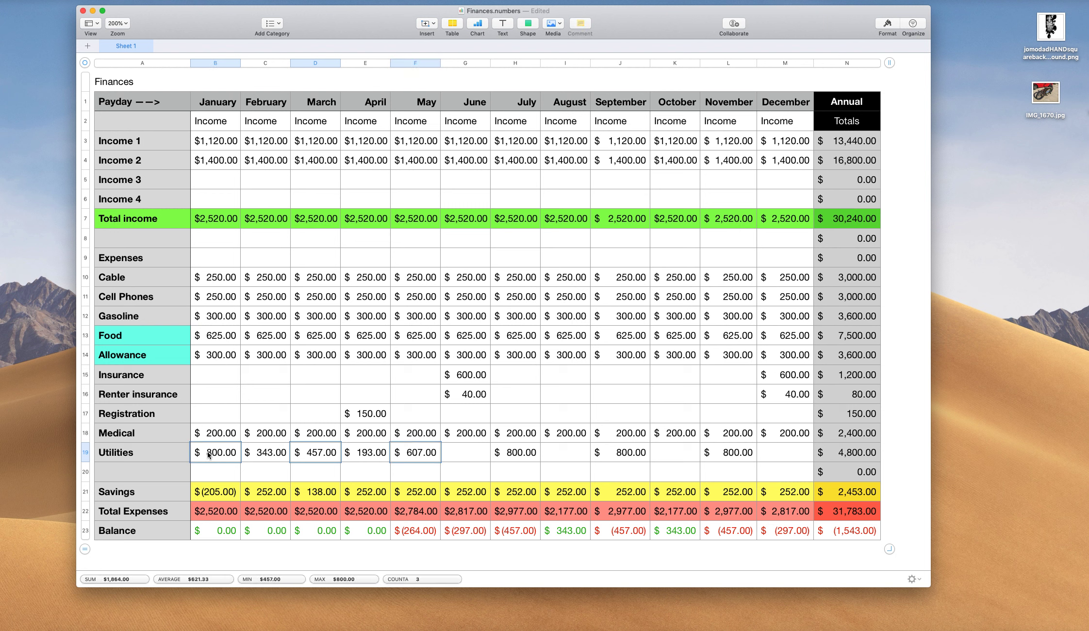
super+click(515, 454)
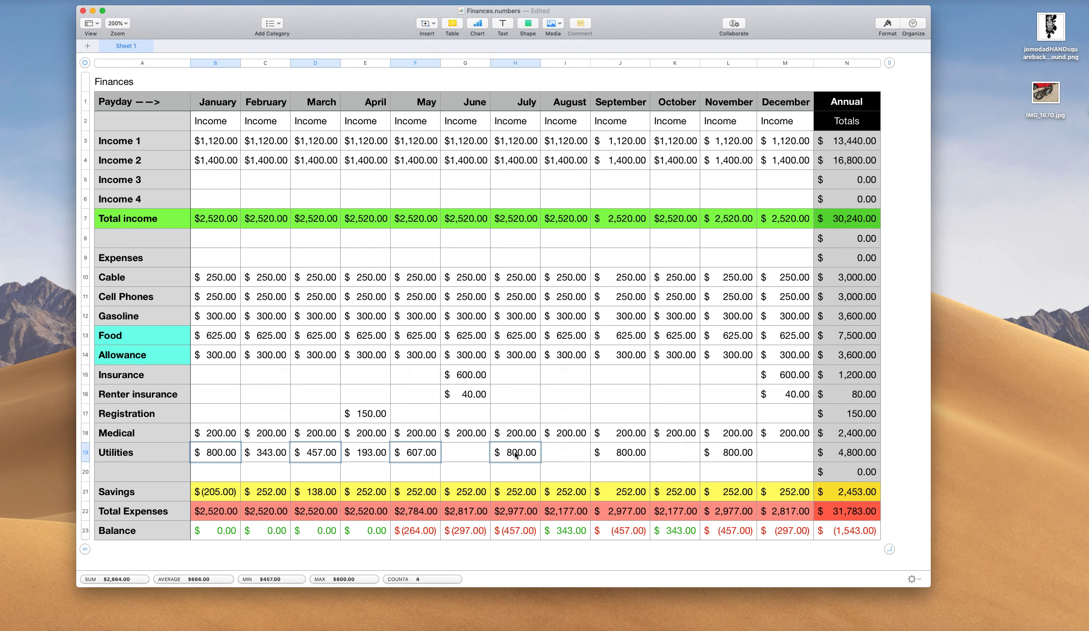
super+click(642, 454)
super+click(740, 456)
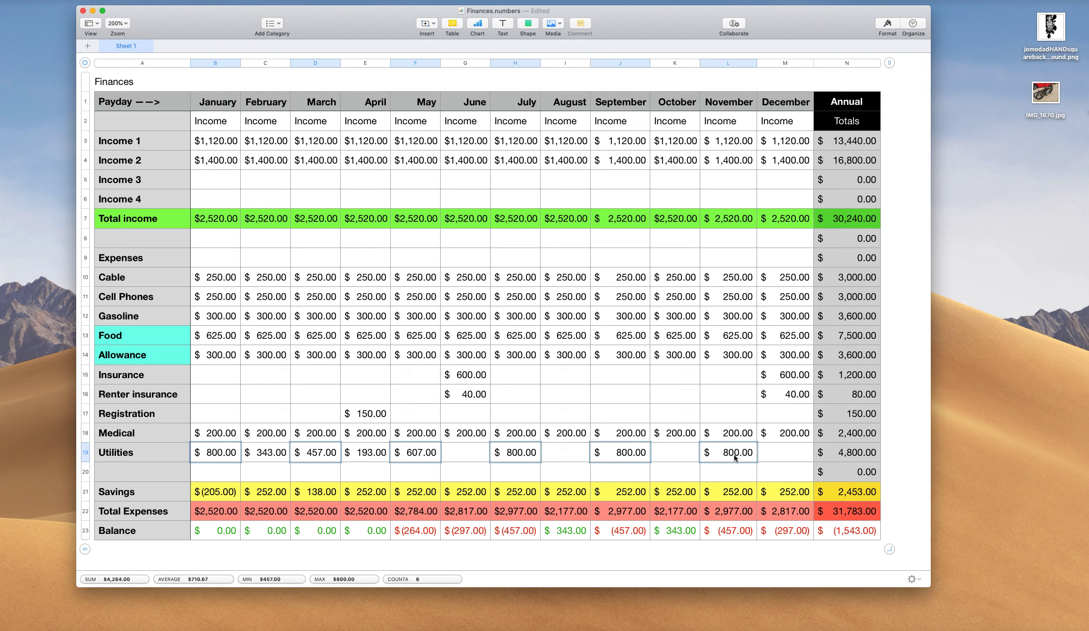
- Fill the selected alternating-month Utilities cells pink via Cell format, then deselect
click(892, 26)
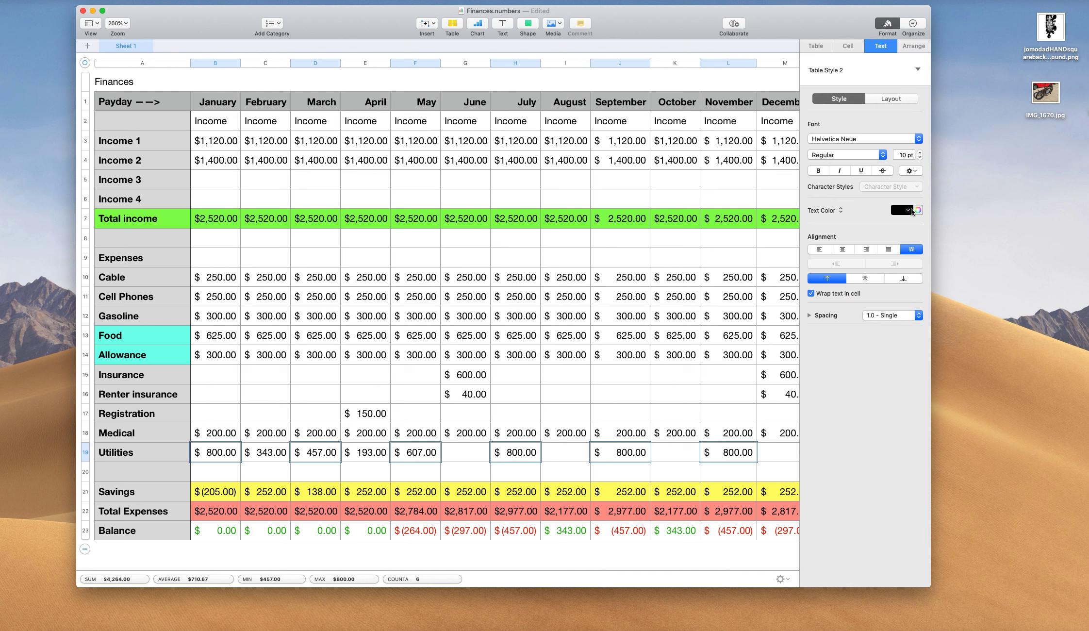
click(847, 47)
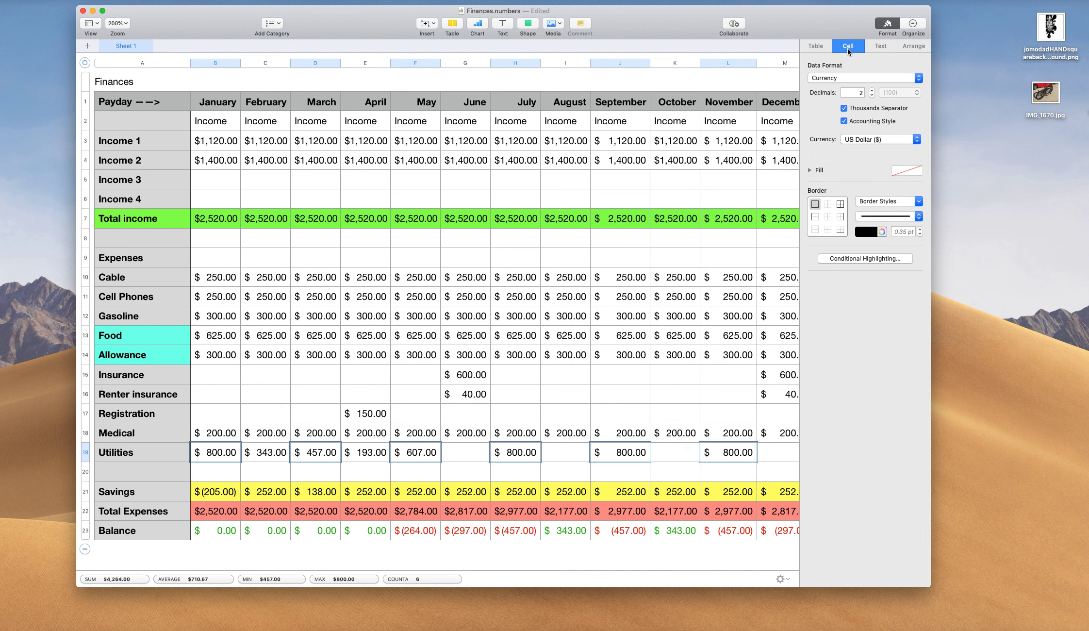
click(905, 171)
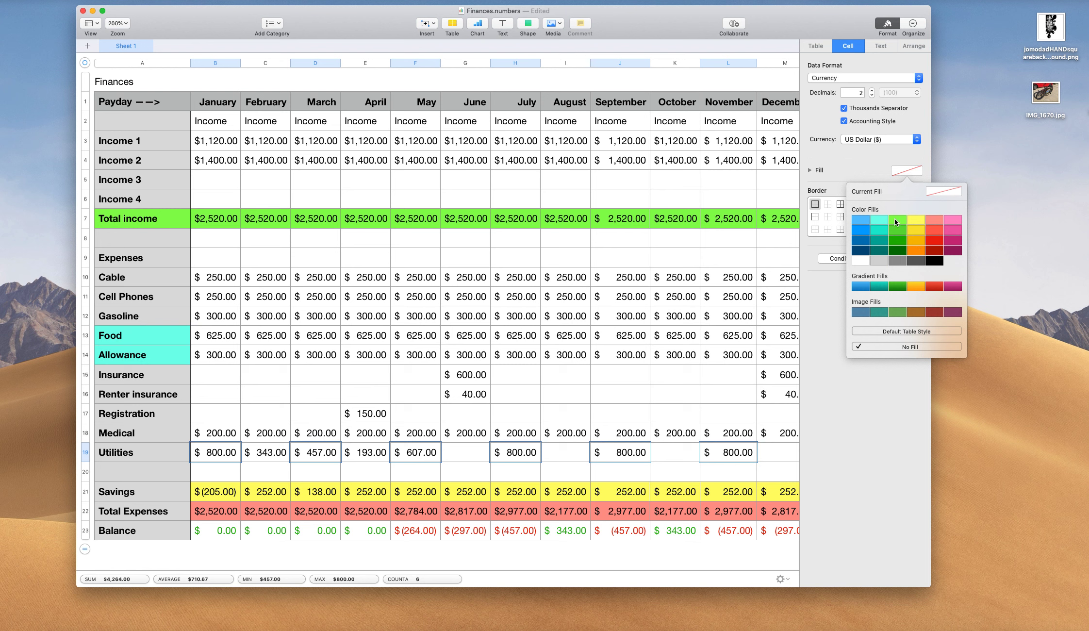
click(952, 220)
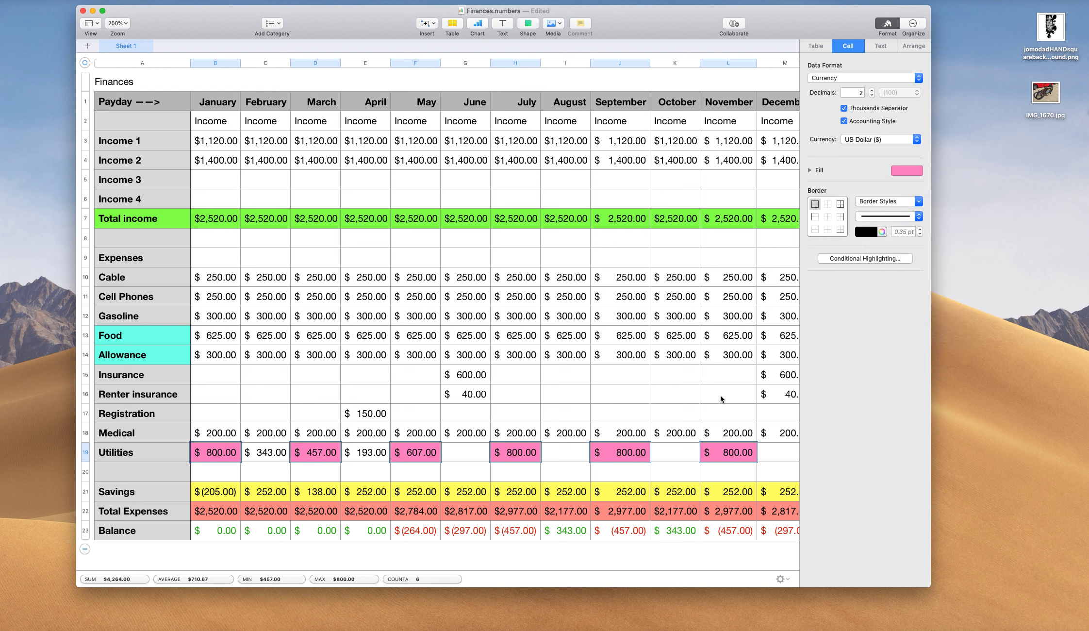
click(777, 456)
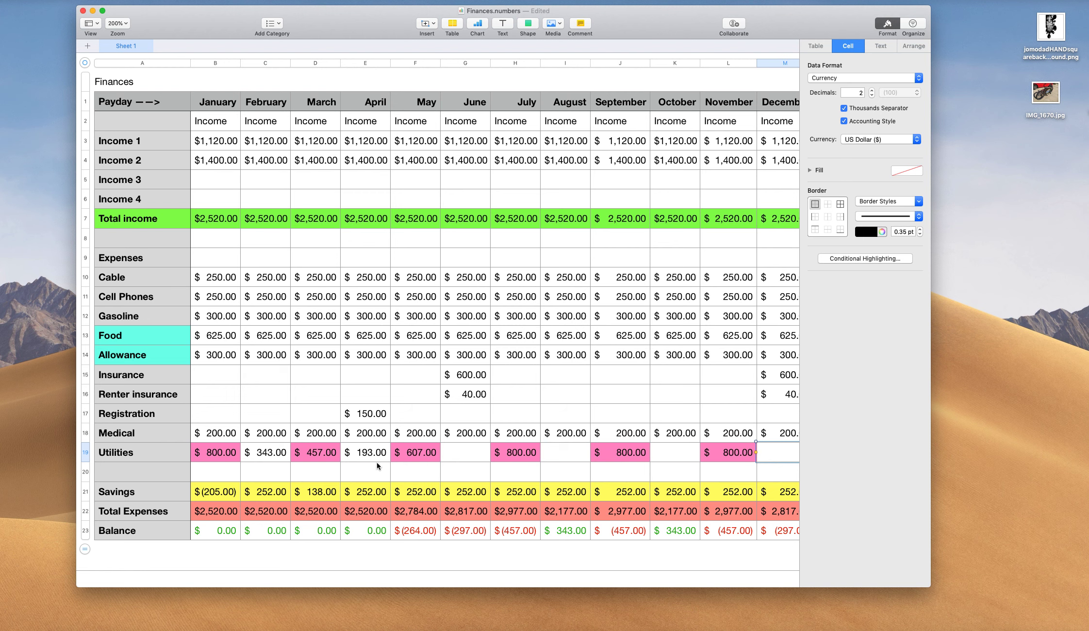
scroll(368, 460, down, 1)
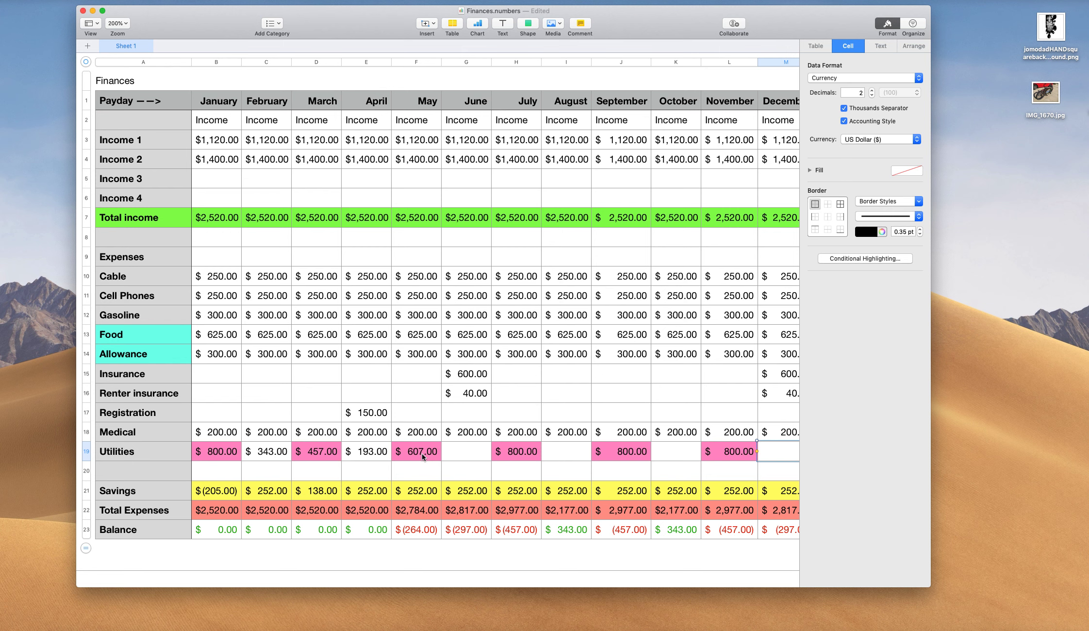
scroll(422, 456, up, 1)
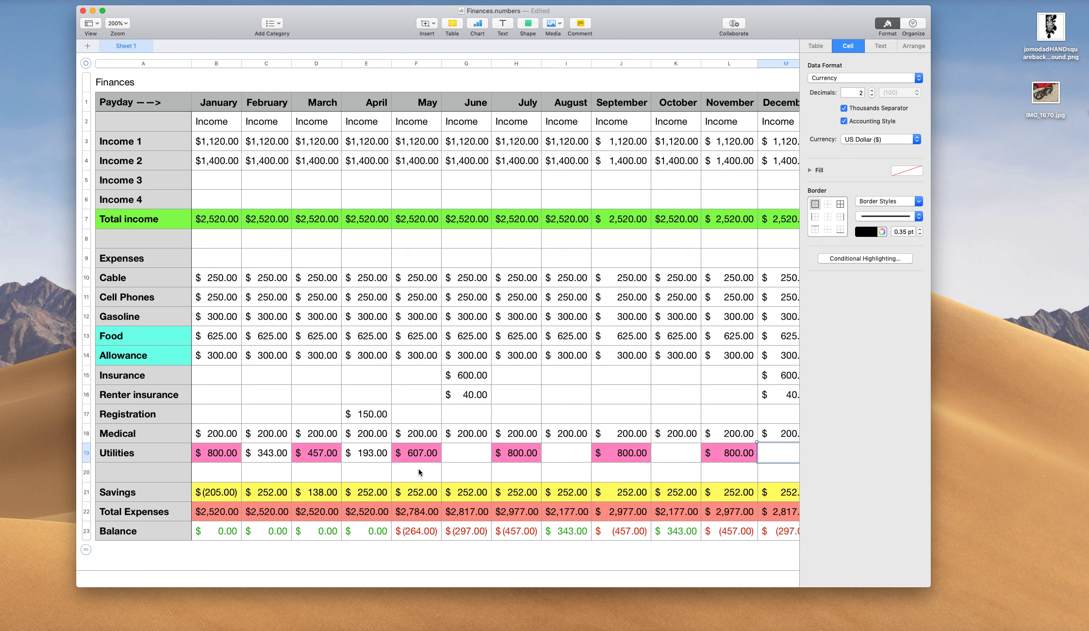
scroll(424, 497, right, 1)
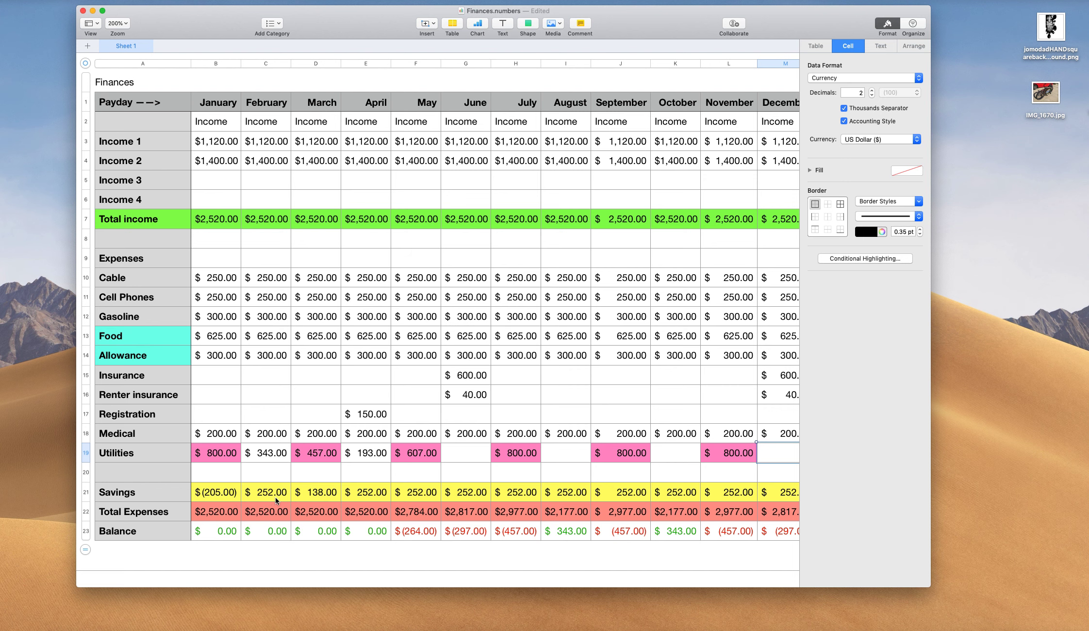
- Change the May Savings formula multiplier from 0.1 to 0.0 so May Savings reads $0.00
click(421, 495)
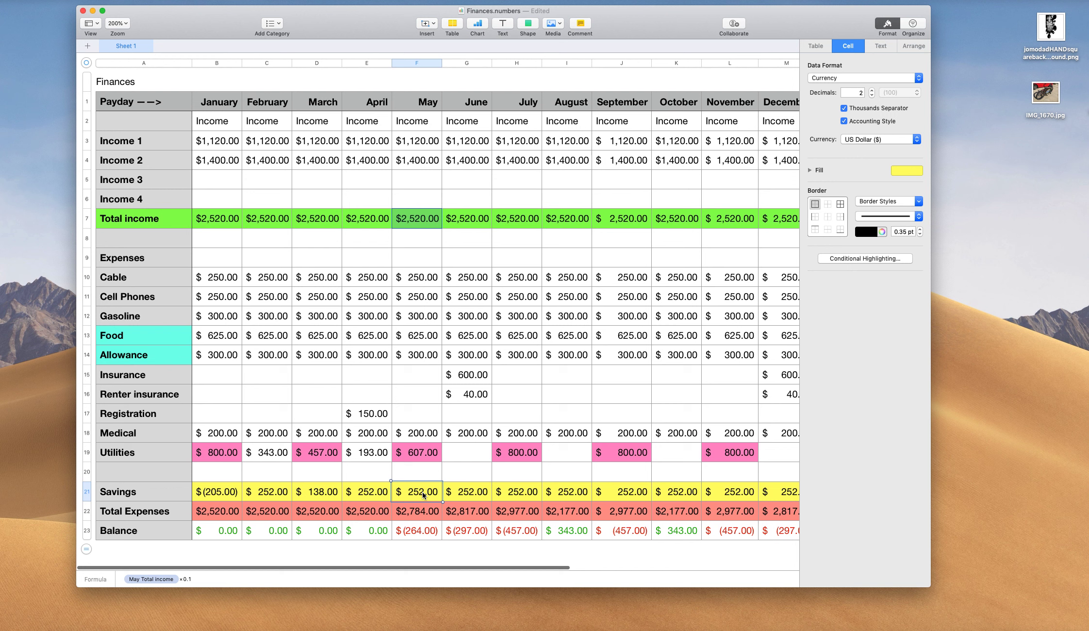
double_click(422, 495)
text(0)
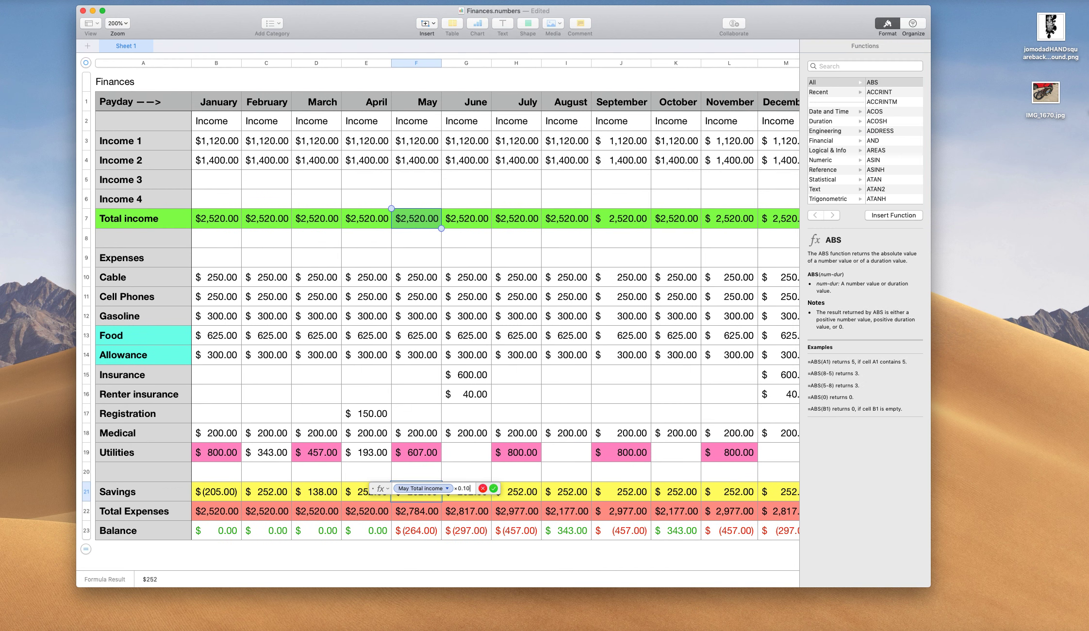
key(BackSpace)
key(BackSpace)
text(0)
key(Return)
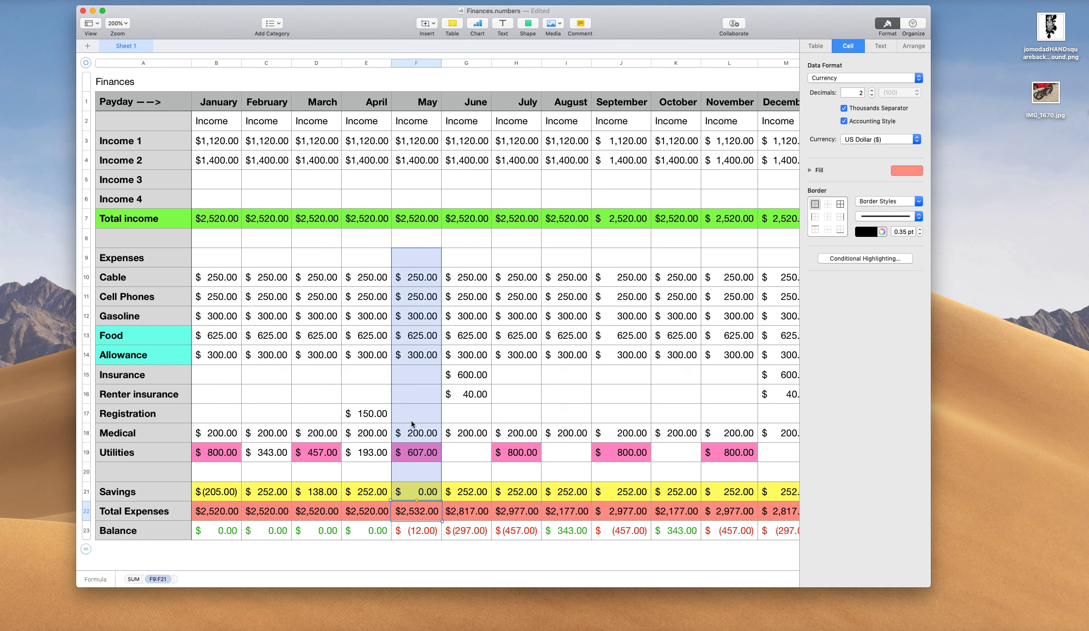
click(419, 339)
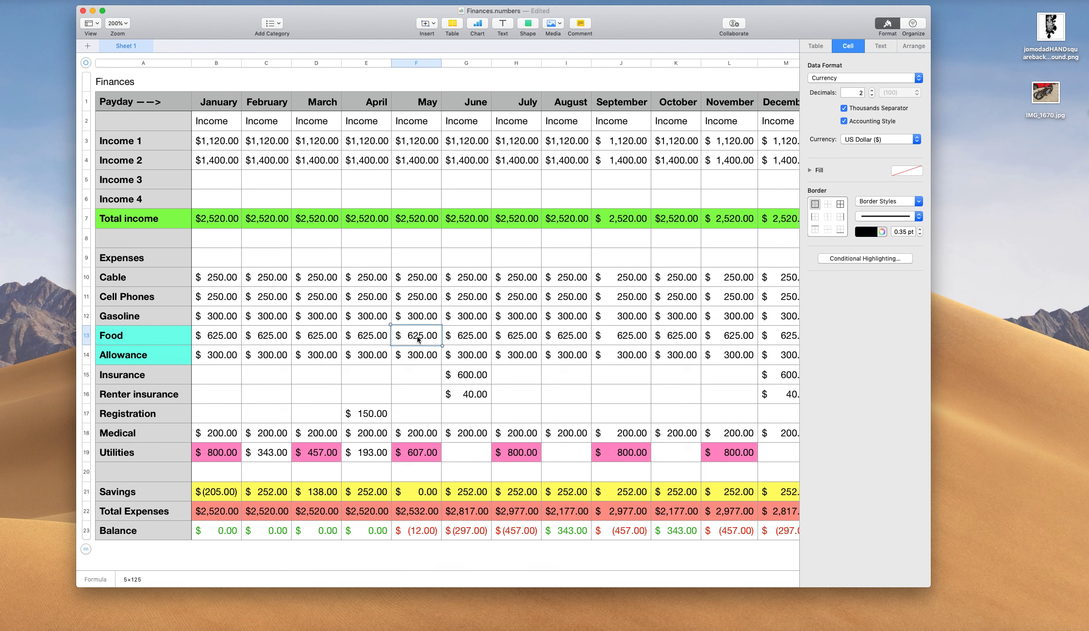
- Enter 613 as May Food, correcting the mistyped 623, so May balances at $0.00
scroll(417, 338, right, 1)
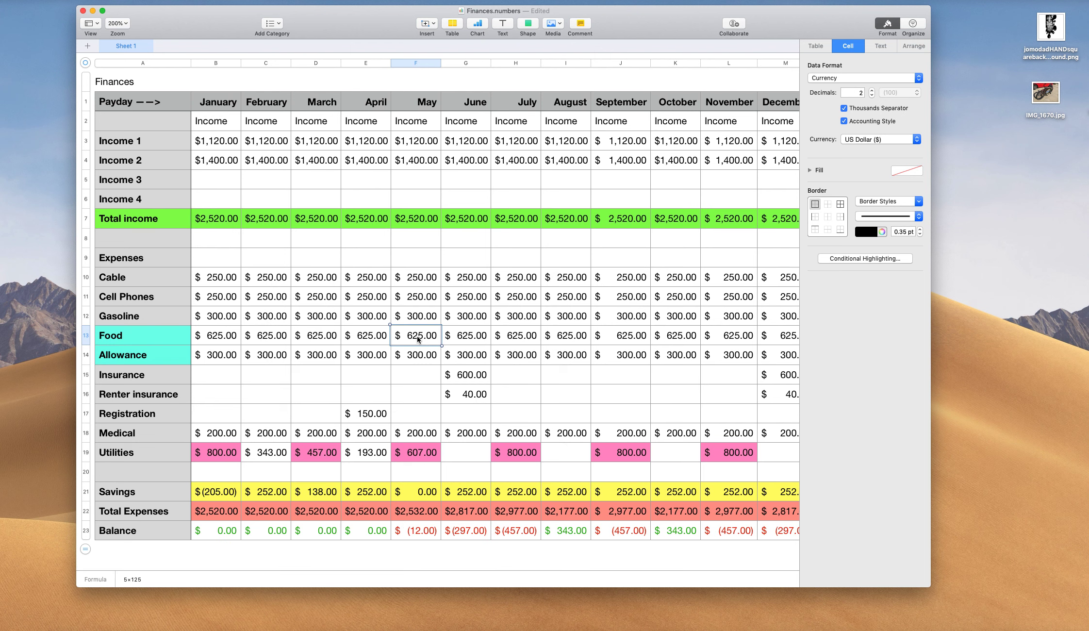
text(623)
key(BackSpace)
key(BackSpace)
text(13)
key(Return)
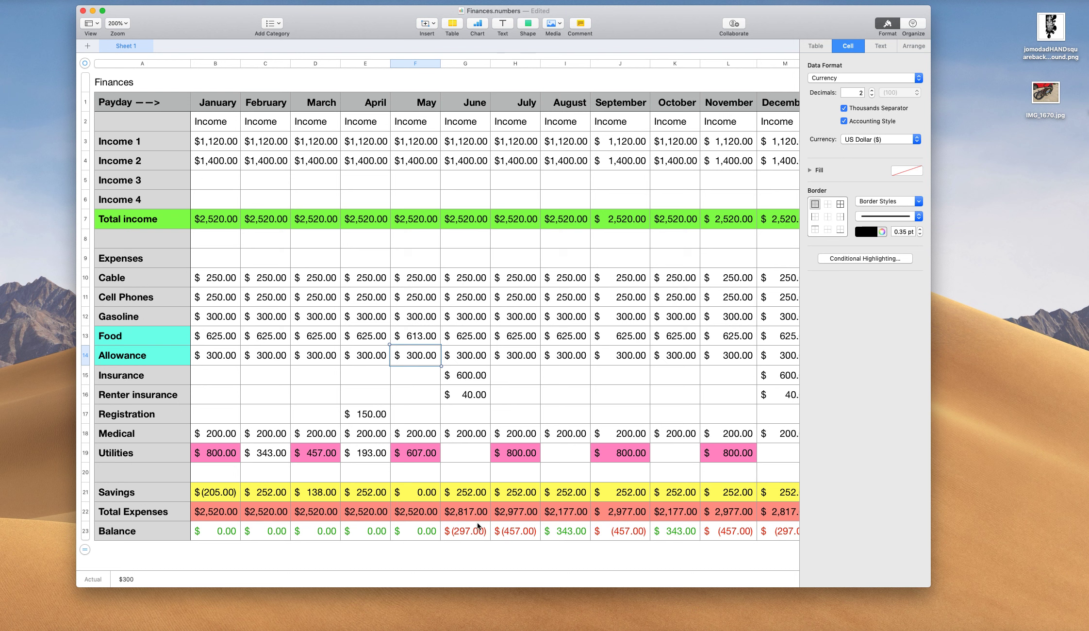
- Change the June Savings formula multiplier from 0.1 to 0.0, making June Savings $0.00
click(470, 491)
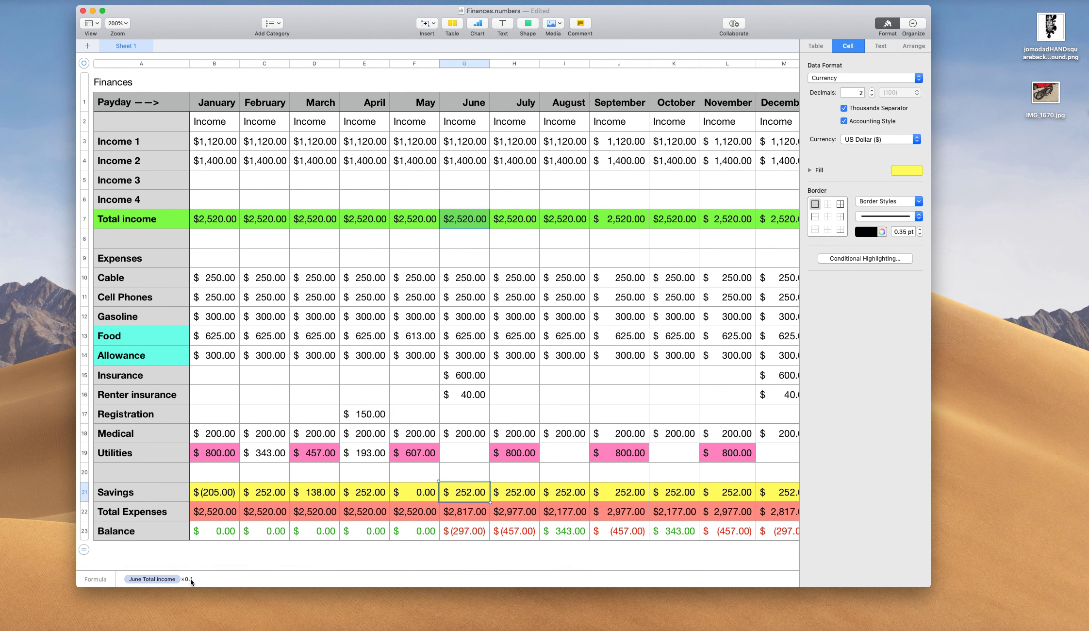
double_click(462, 494)
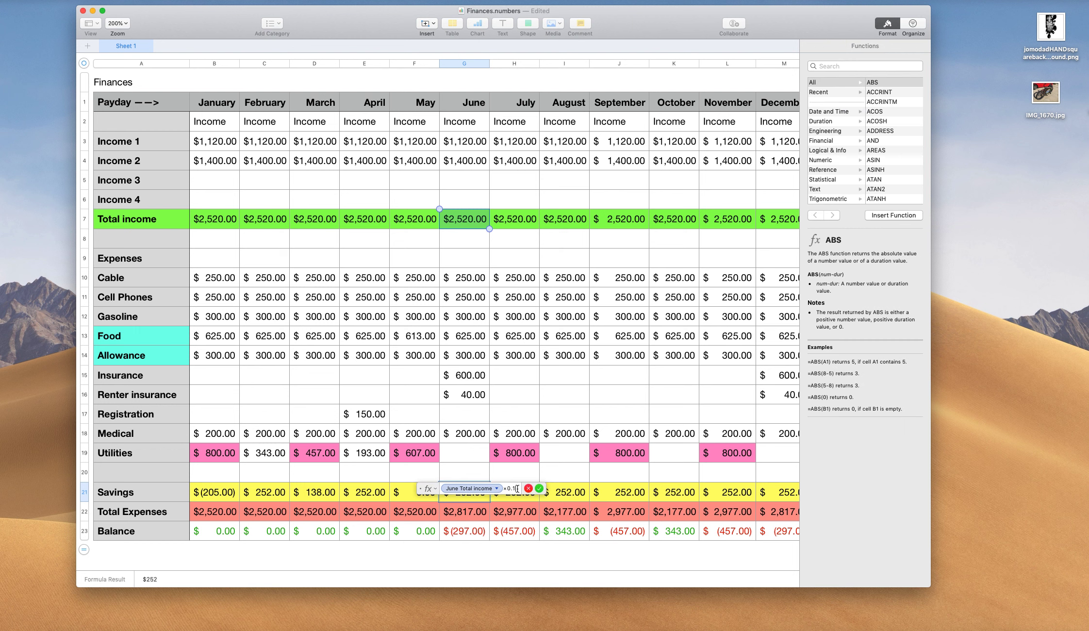
key(BackSpace)
text(0)
key(Return)
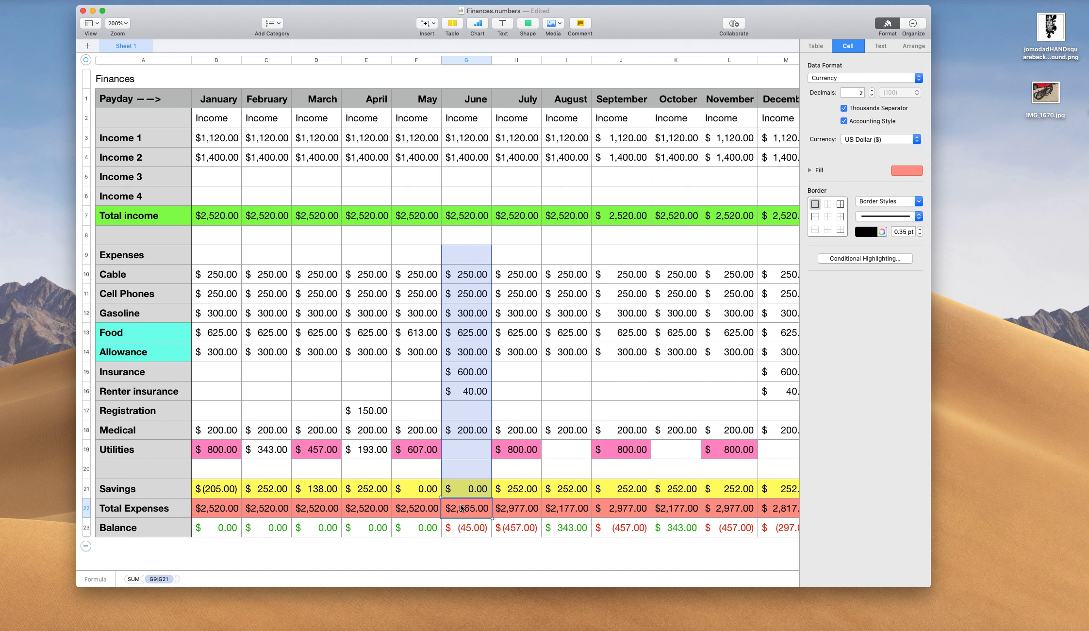
- Set June Allowance to the formula =$300-45, giving $255.00
click(466, 353)
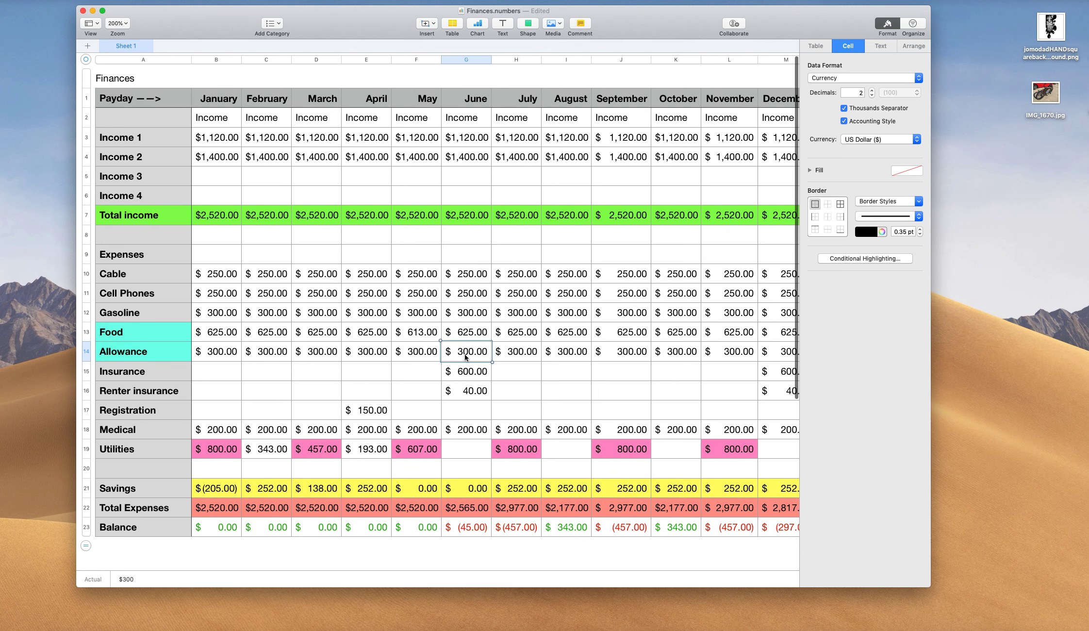
double_click(483, 353)
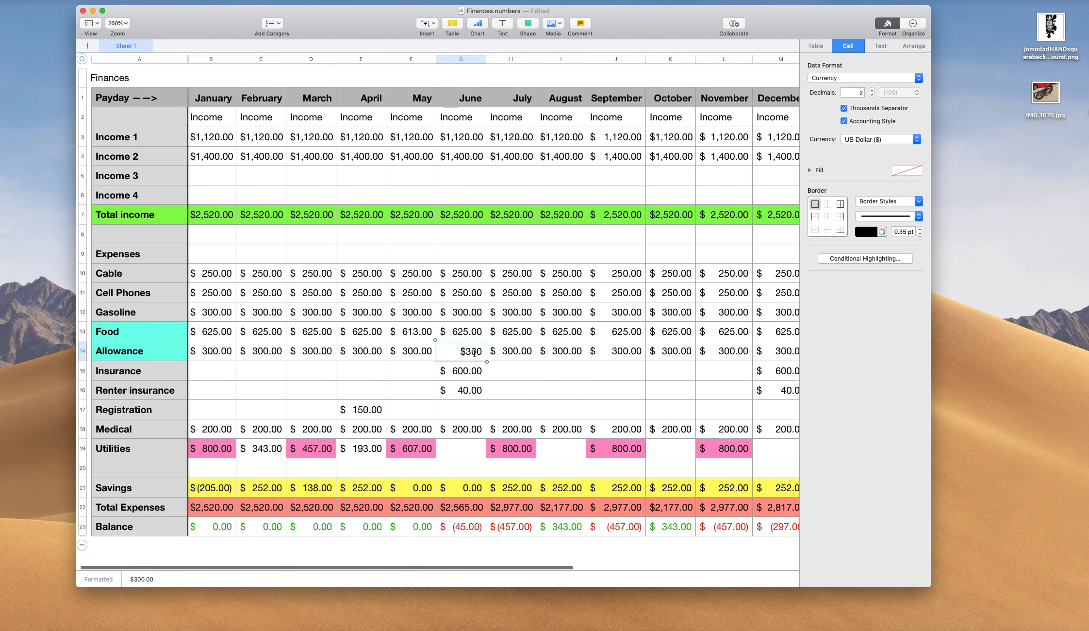
text(=)
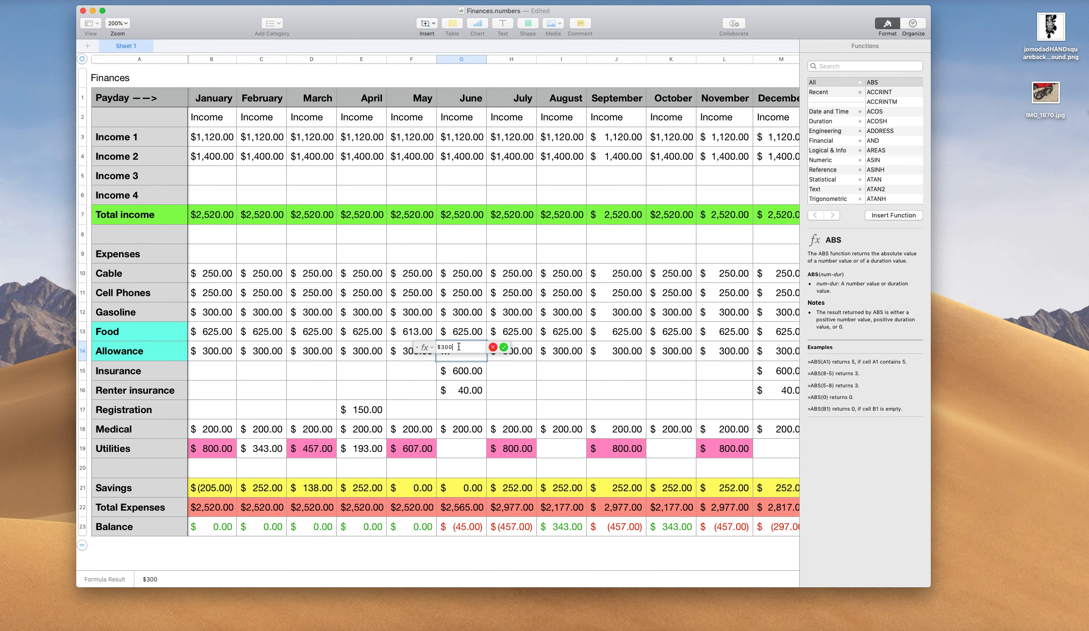
text(-45)
key(Return)
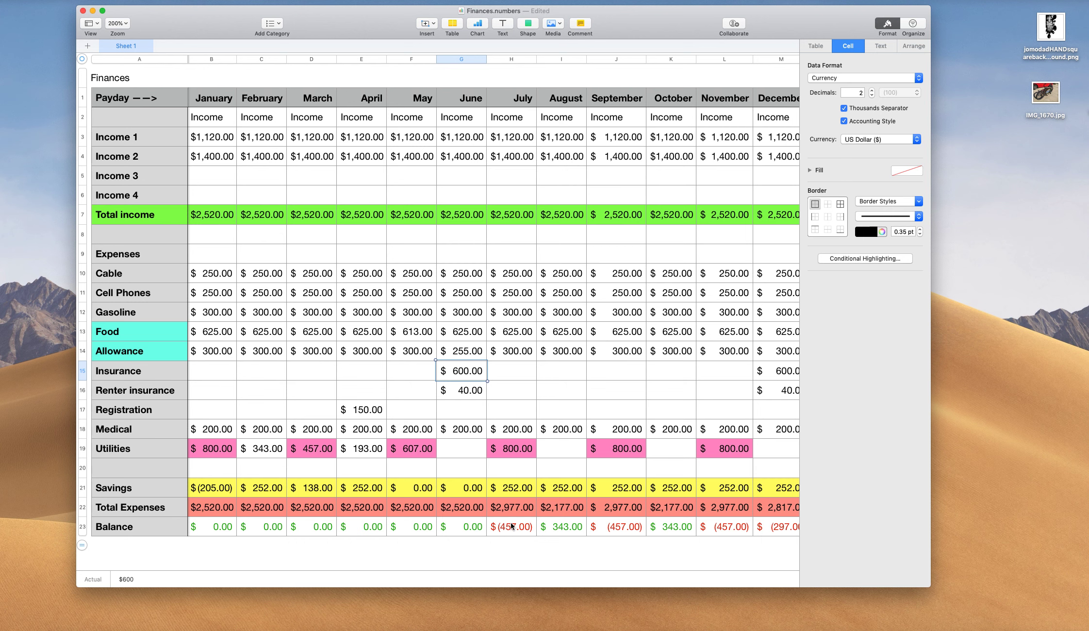
- Change the July Savings formula multiplier from 0.1 to 0.0
click(507, 488)
scroll(516, 486, right, 3)
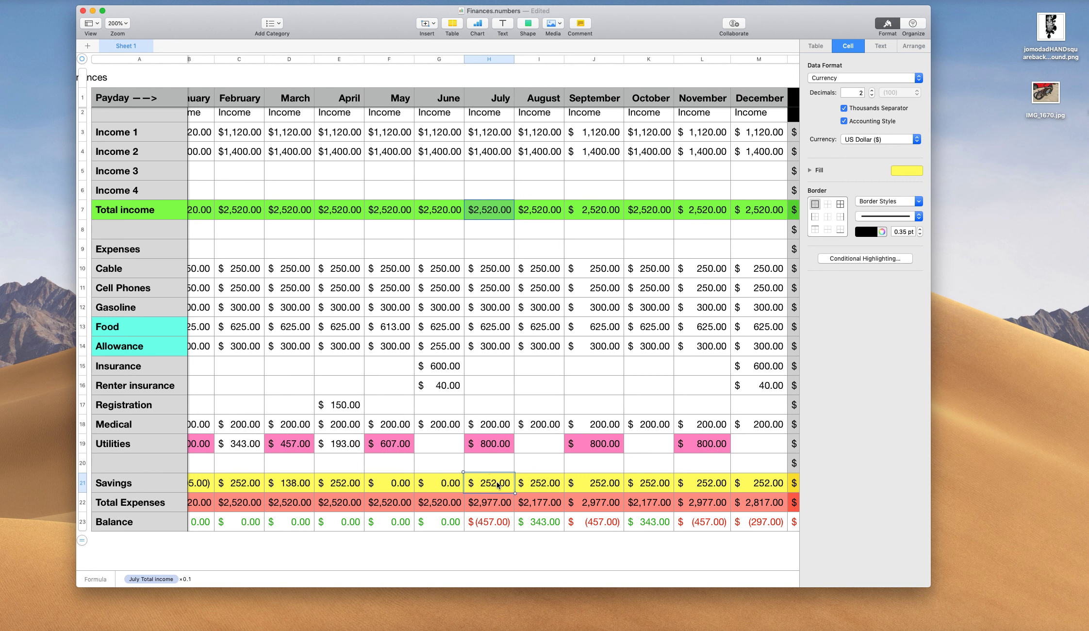
double_click(497, 484)
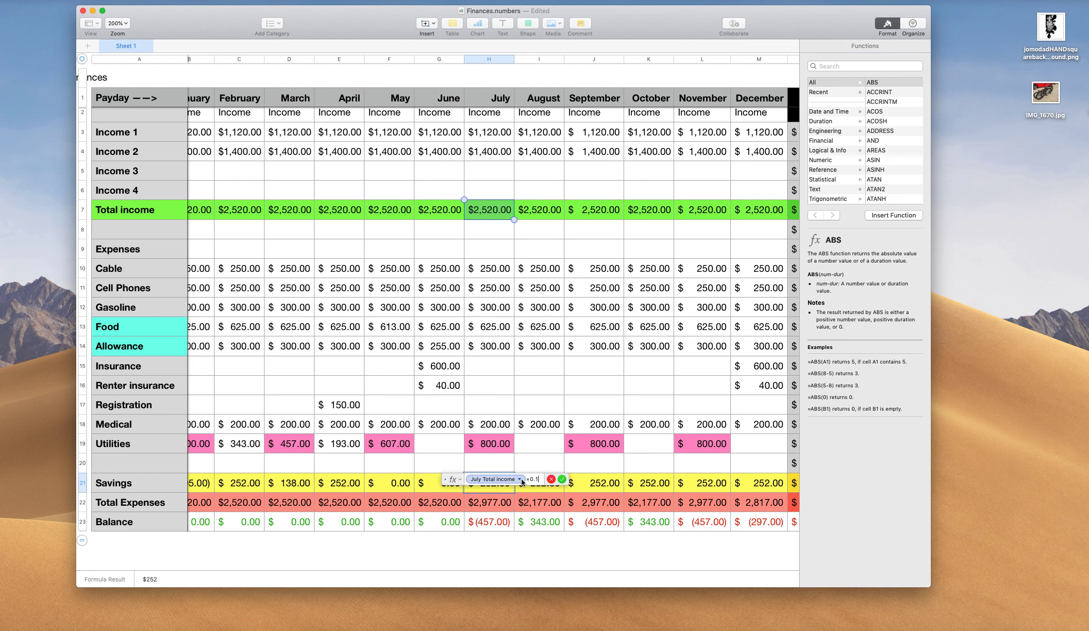
key(BackSpace)
text(0)
key(Return)
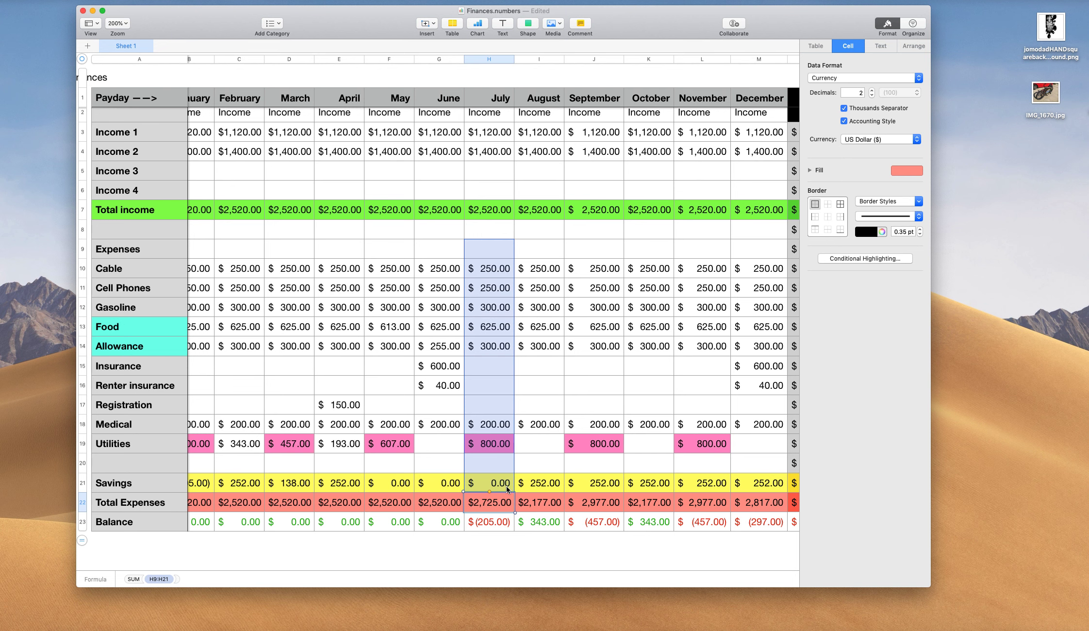
- Replace July Savings with -205 so July's Balance becomes $0.00
click(500, 485)
scroll(500, 487, left, 1)
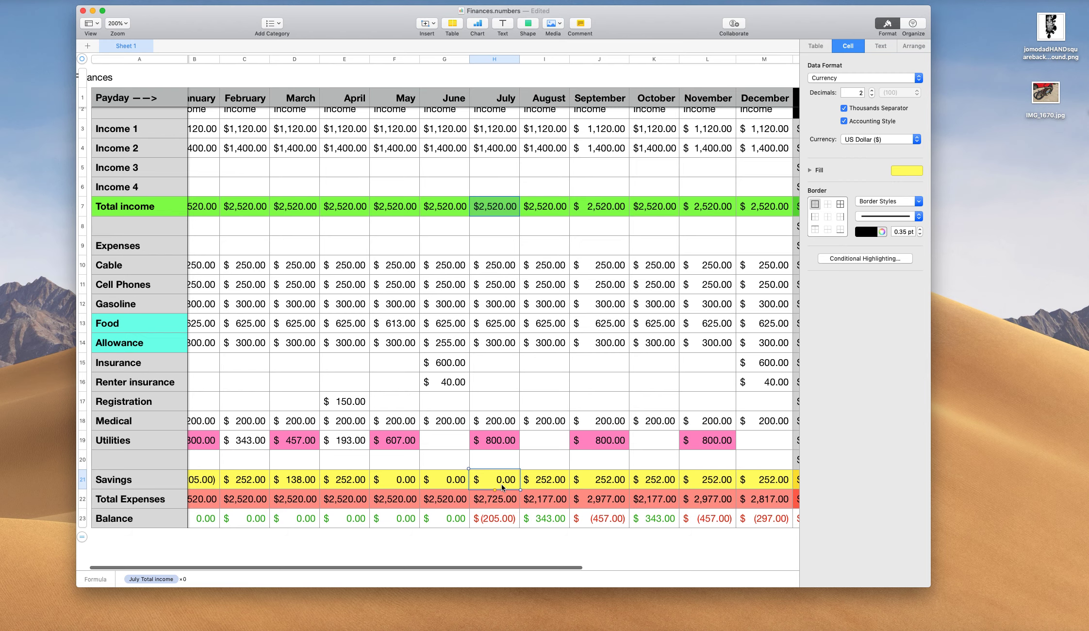
scroll(502, 487, right, 1)
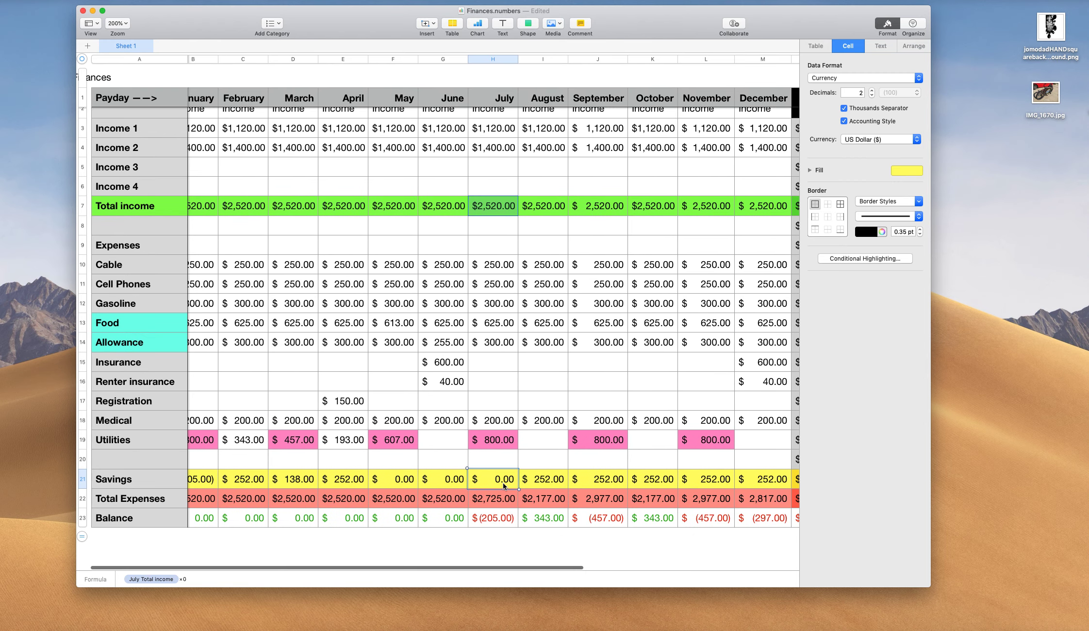
text(-205)
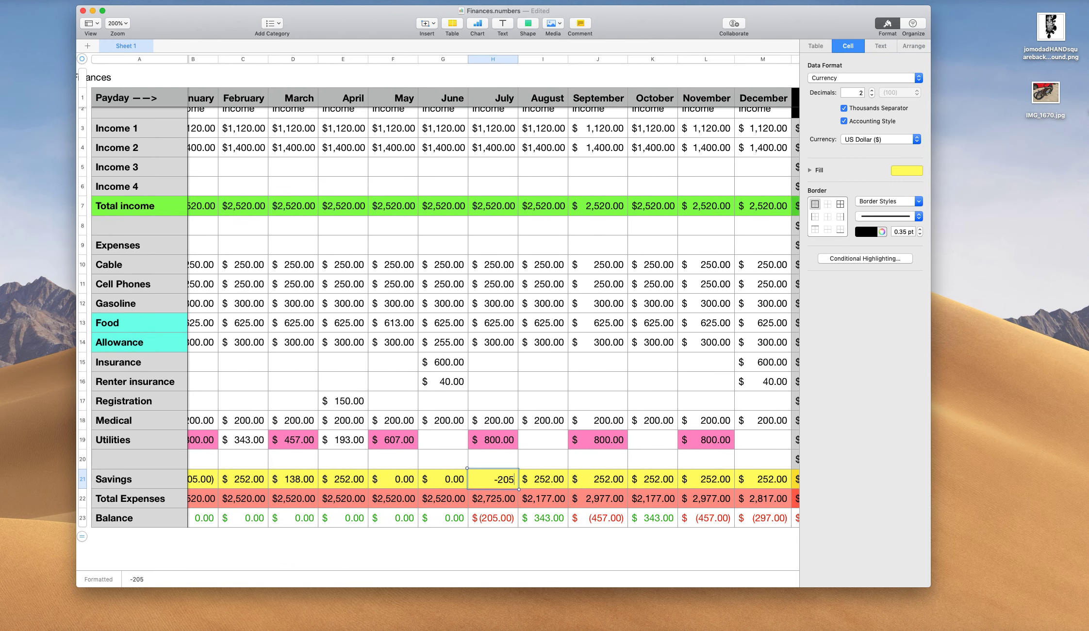
key(Return)
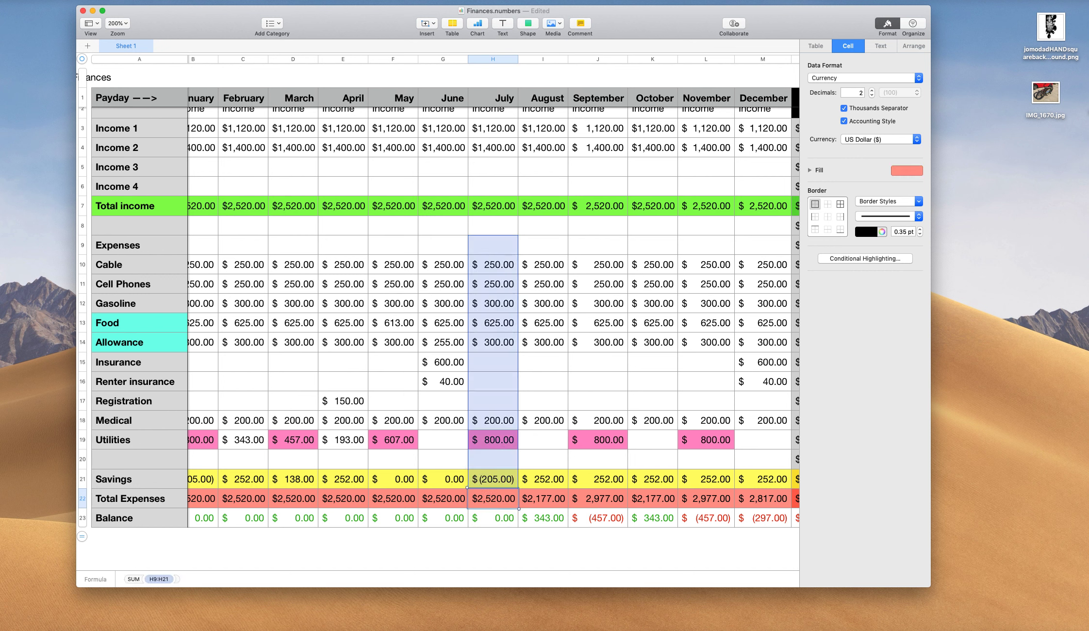
- Hide the Format sidebar to reveal Annual Totals and inspect the August Balance formula
click(892, 35)
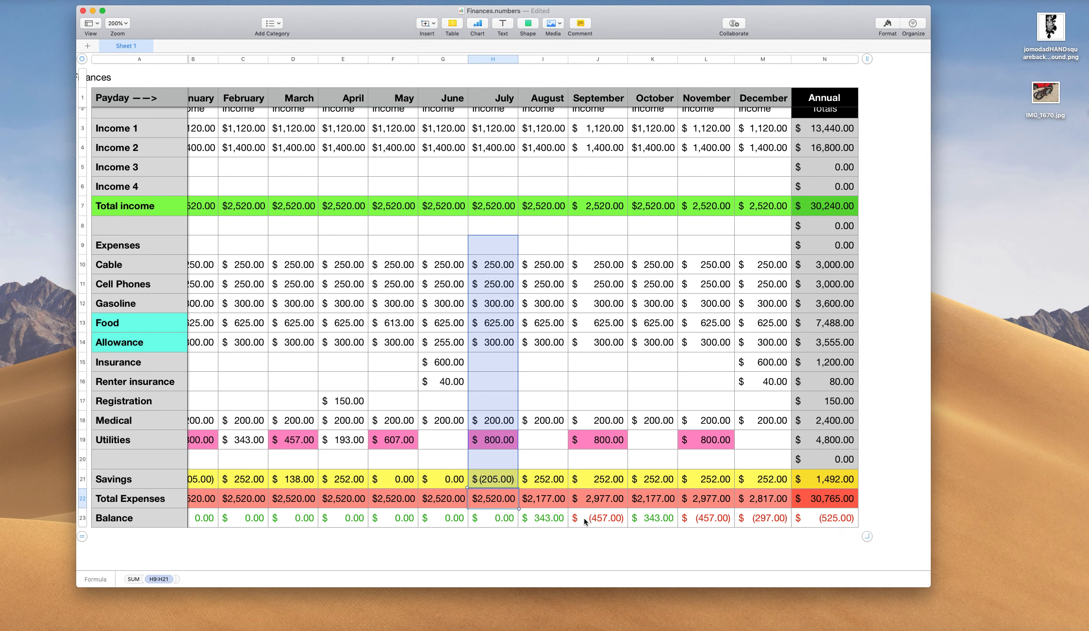
click(553, 518)
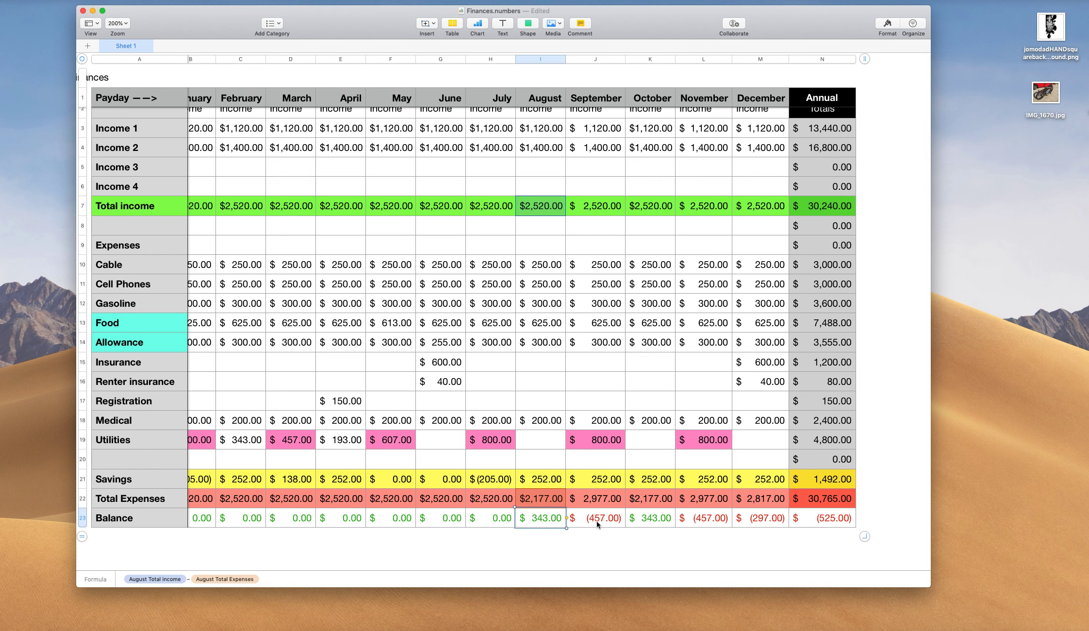
- Enter 343 as August Utilities, zeroing August's Balance
scroll(600, 518, right, 1)
click(539, 443)
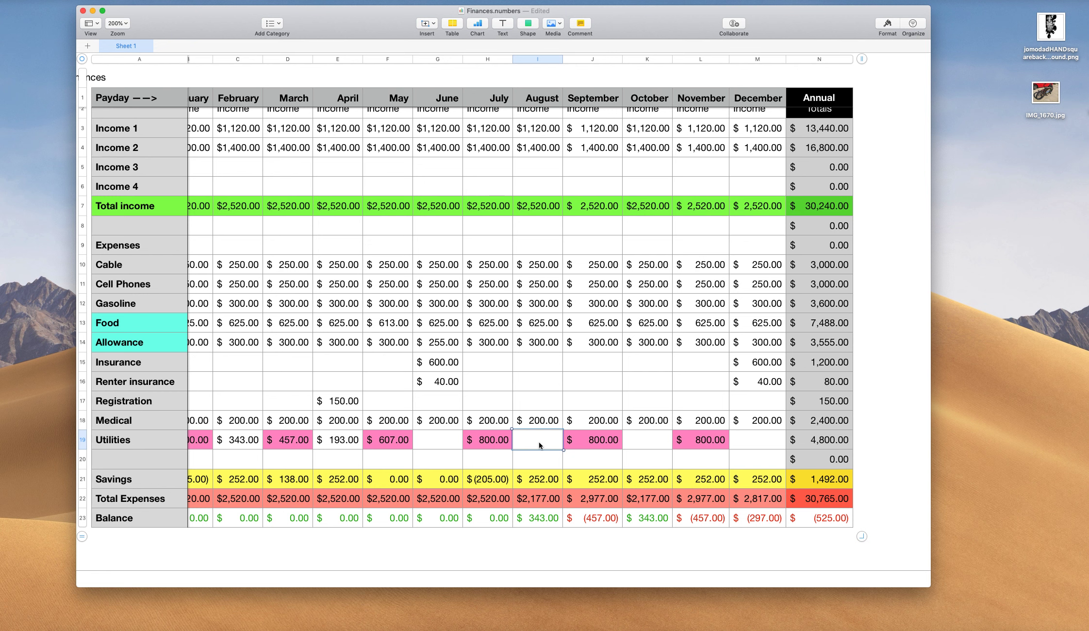
text(343)
key(Return)
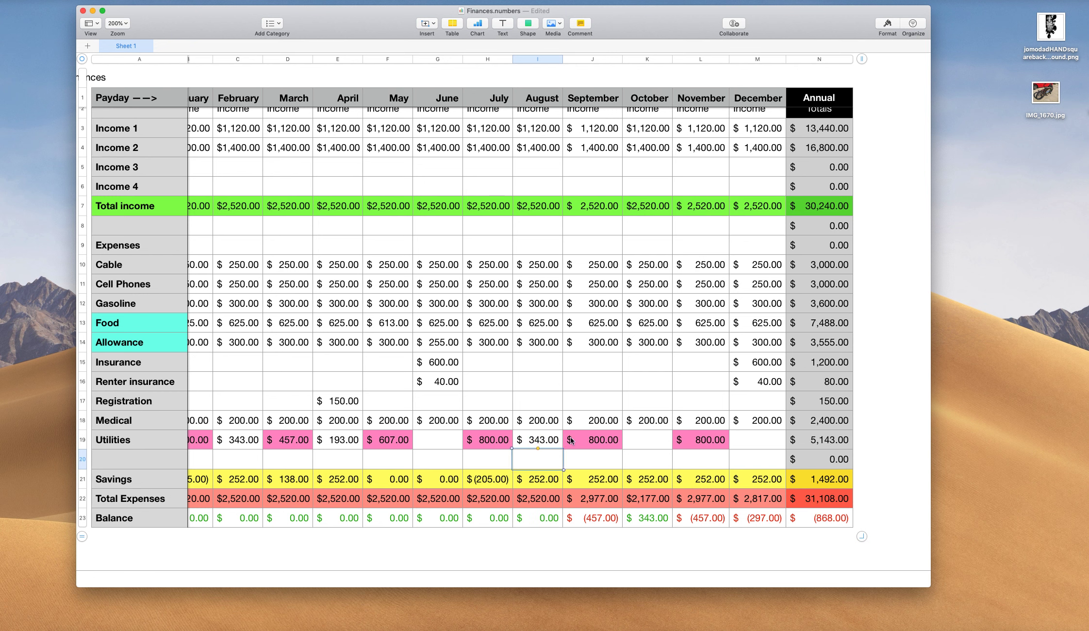
- Turn September Utilities into the formula =800-343, giving $457.00
click(594, 443)
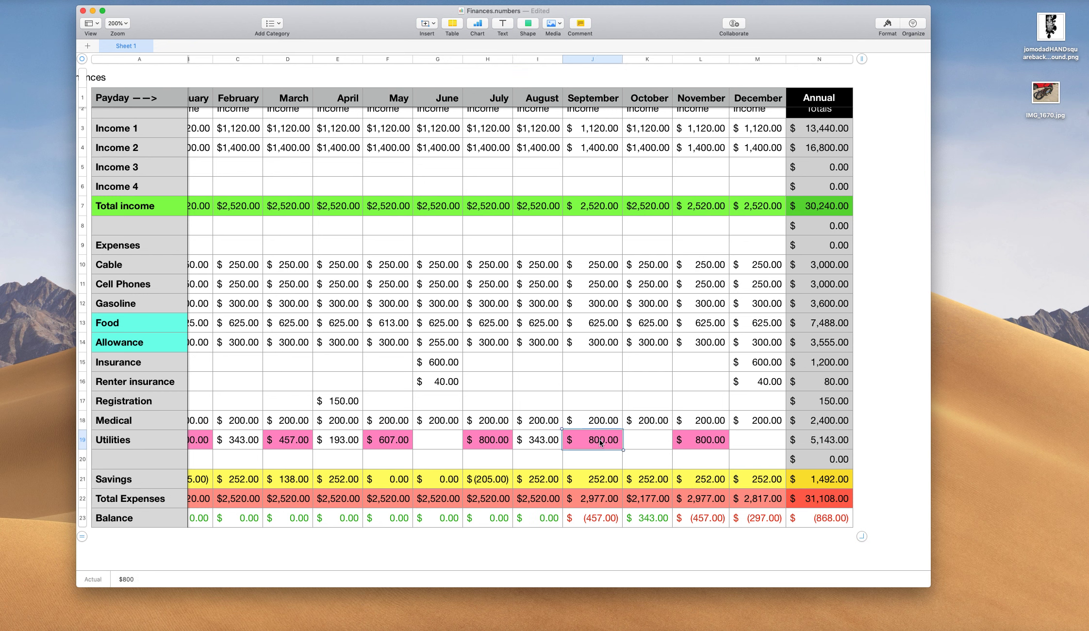
double_click(571, 442)
key(equal)
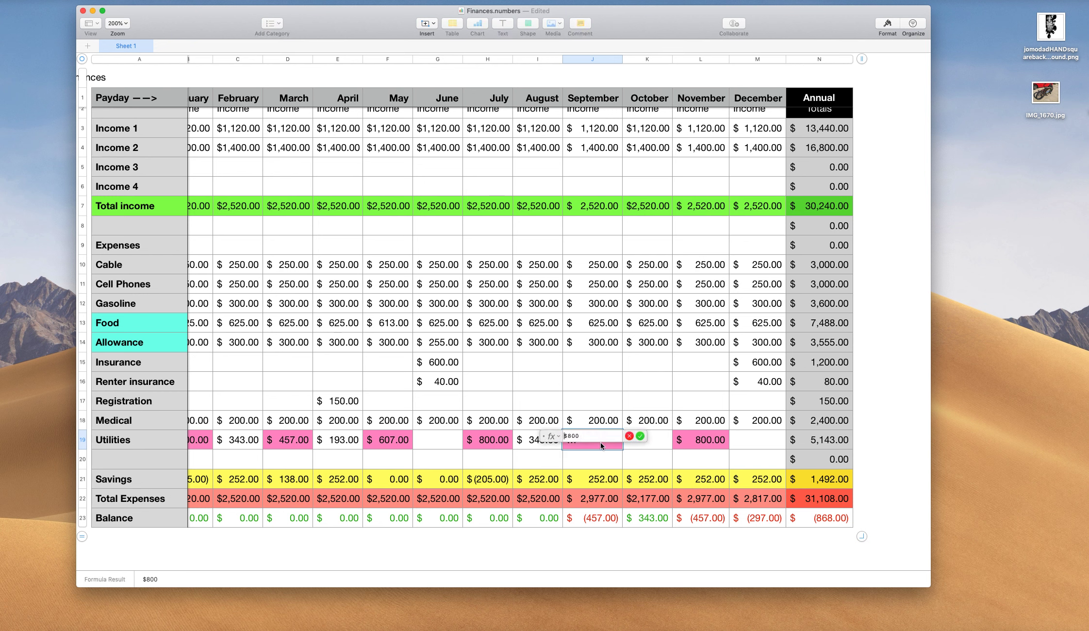
text(-343)
key(Return)
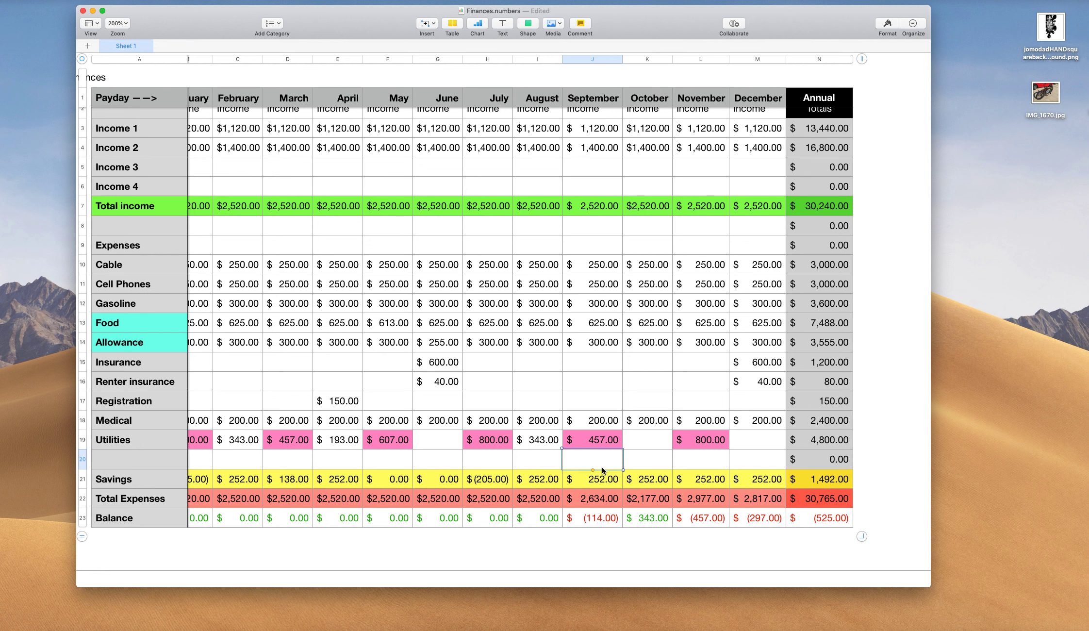
click(600, 481)
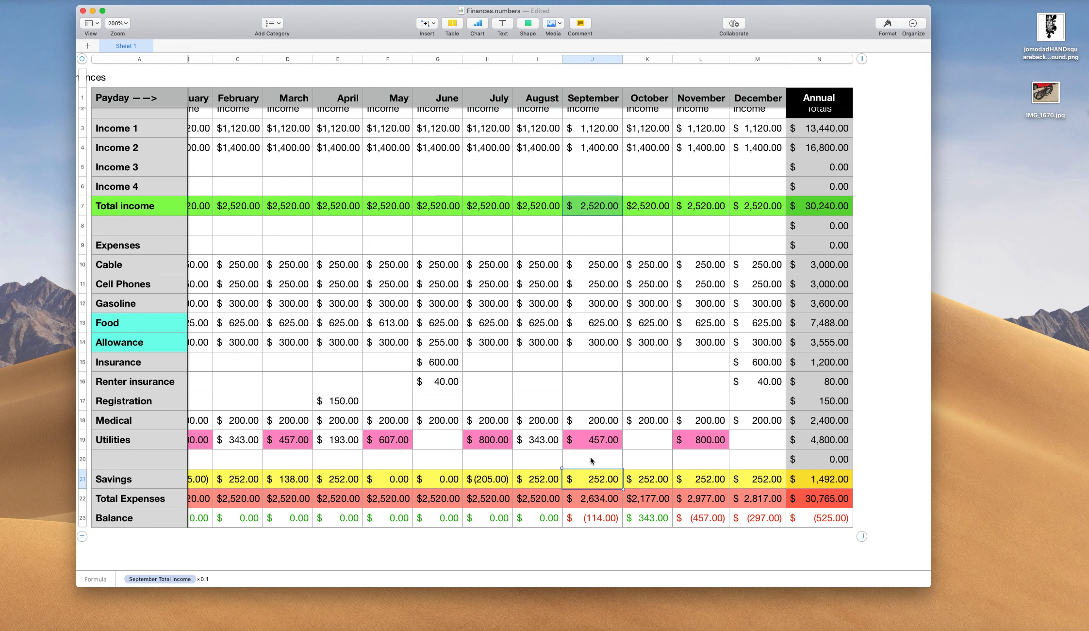
- Append -114 to the September Savings formula, giving $138.00 and a $0.00 Balance
click(215, 582)
double_click(595, 484)
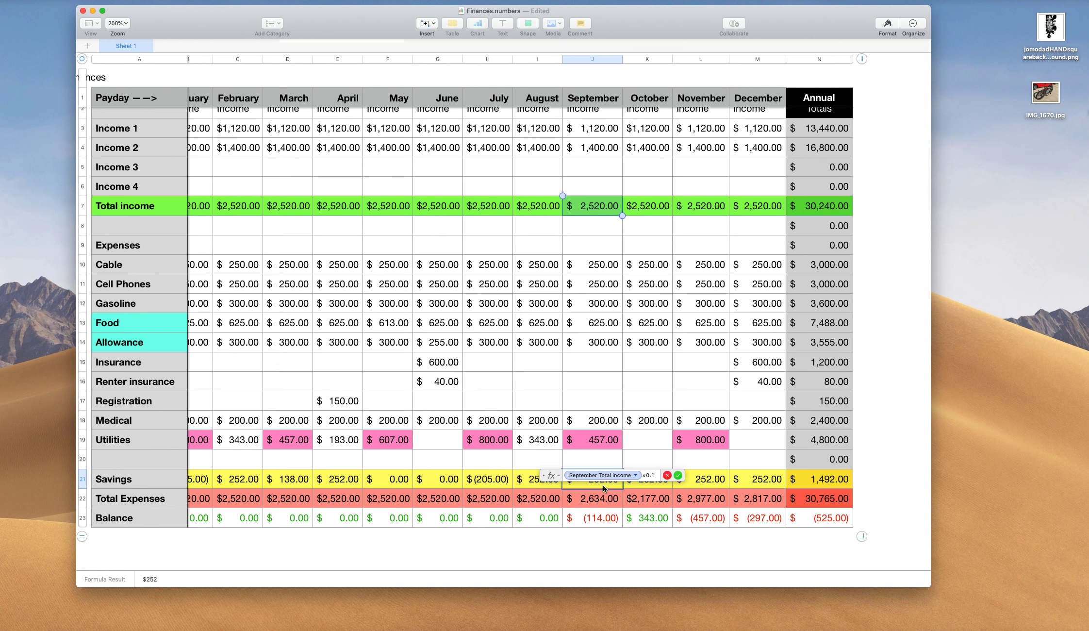
text(-)
text(114)
key(Return)
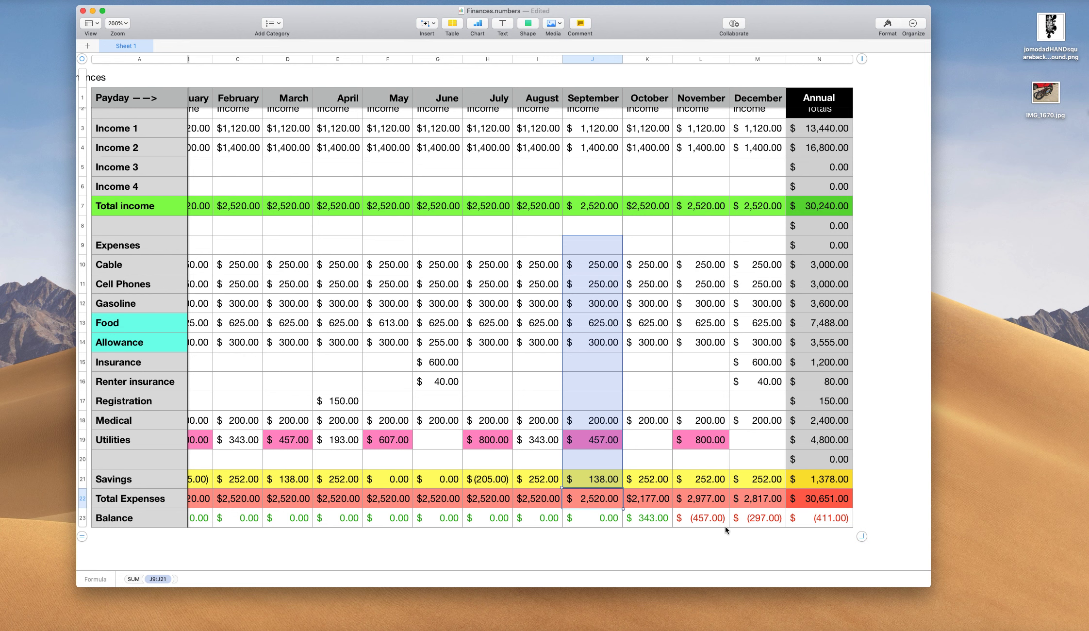
click(659, 522)
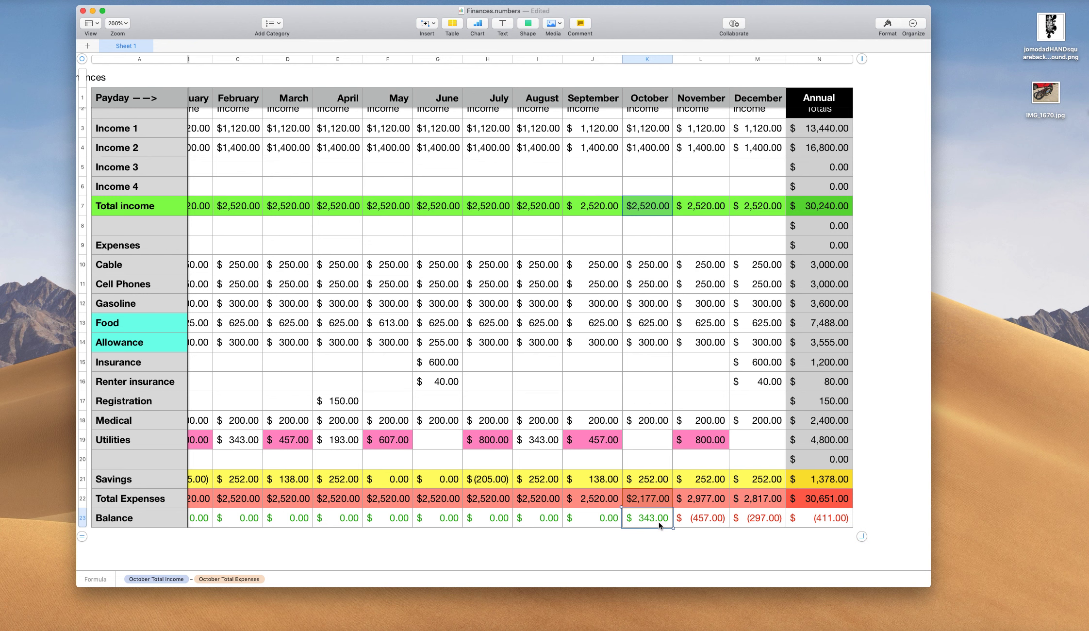
- Enter 343 as October Utilities after reviewing the September Utilities and October Balance formulas
click(606, 439)
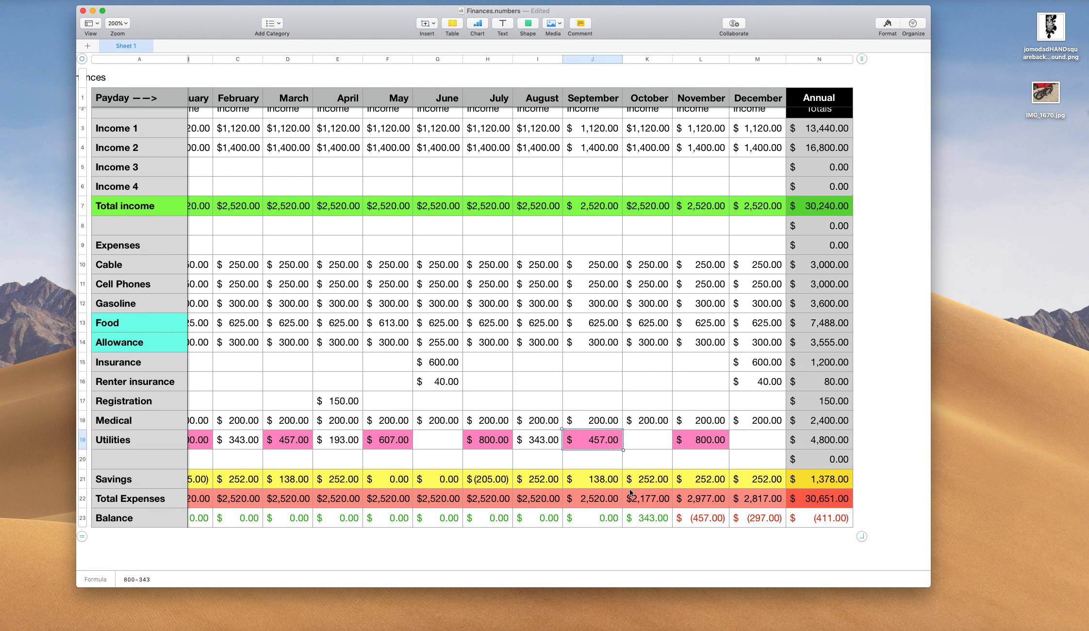
click(656, 521)
click(650, 441)
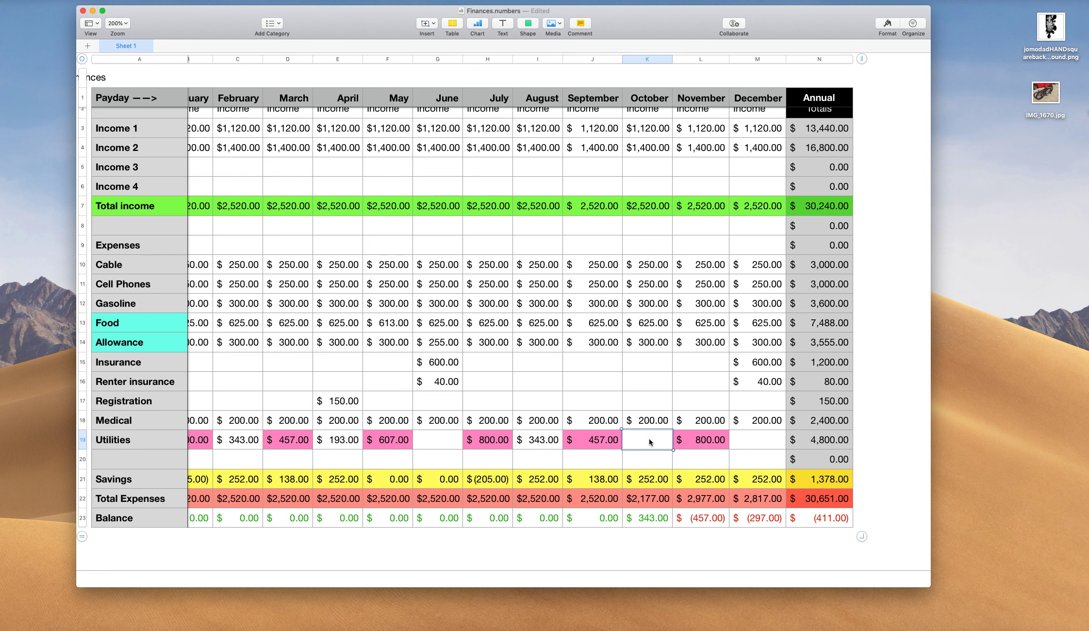
scroll(650, 442, left, 2)
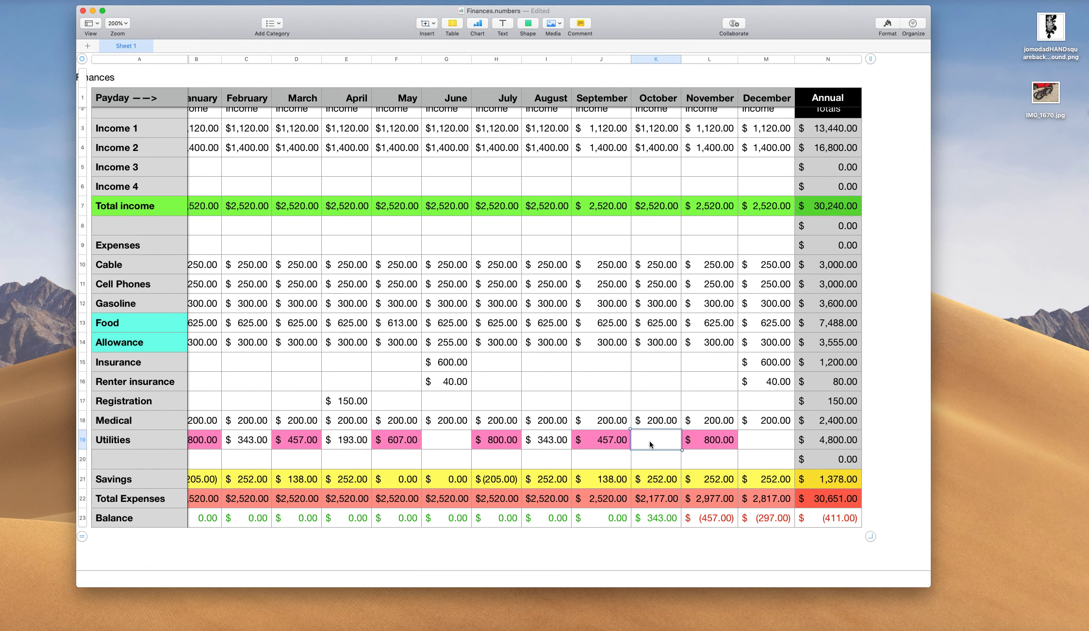
text(343)
key(Return)
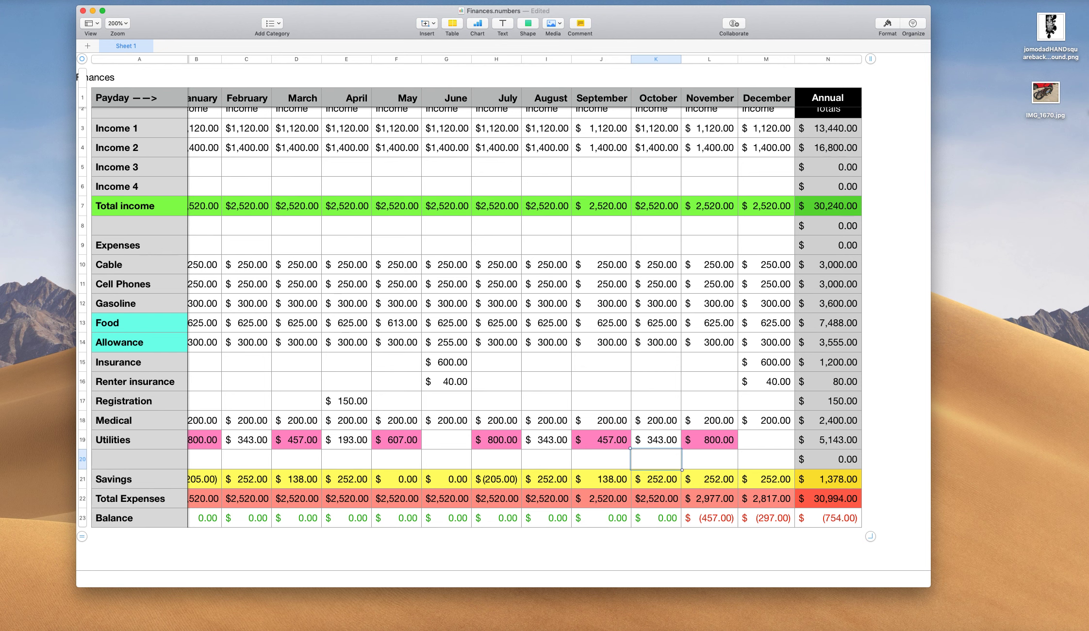
- Leave November Utilities unchanged and clear the October Utilities entry
scroll(679, 427, right, 3)
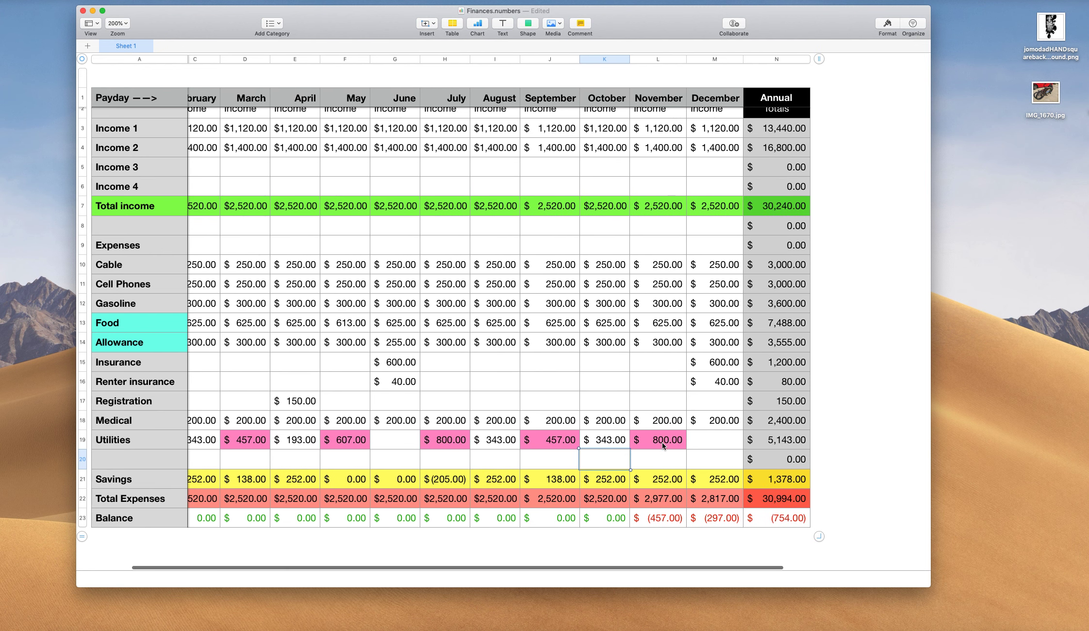
click(662, 443)
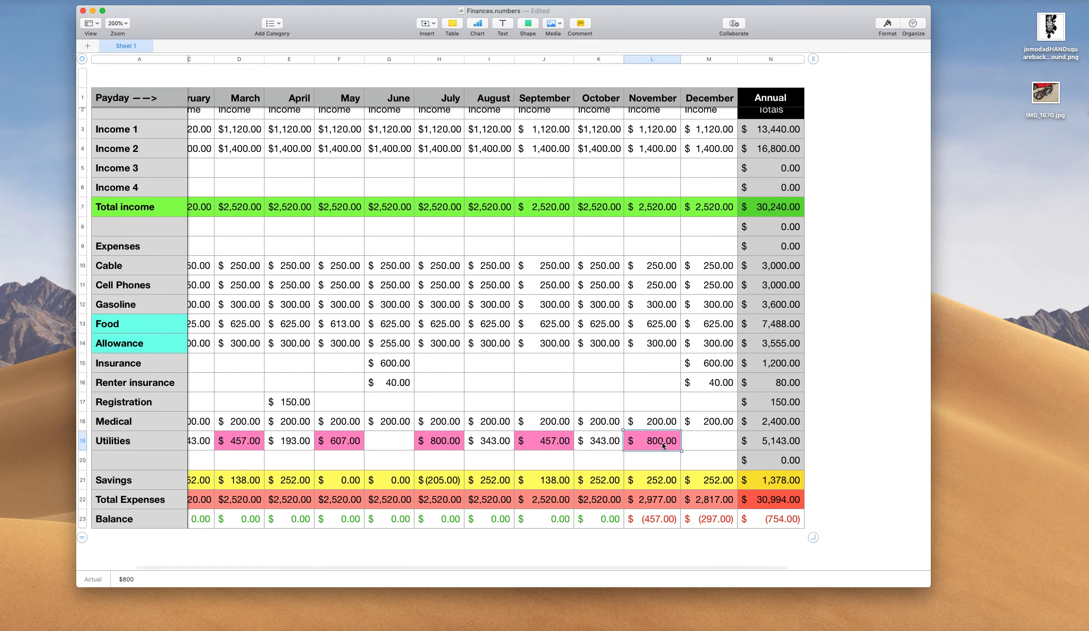
double_click(672, 446)
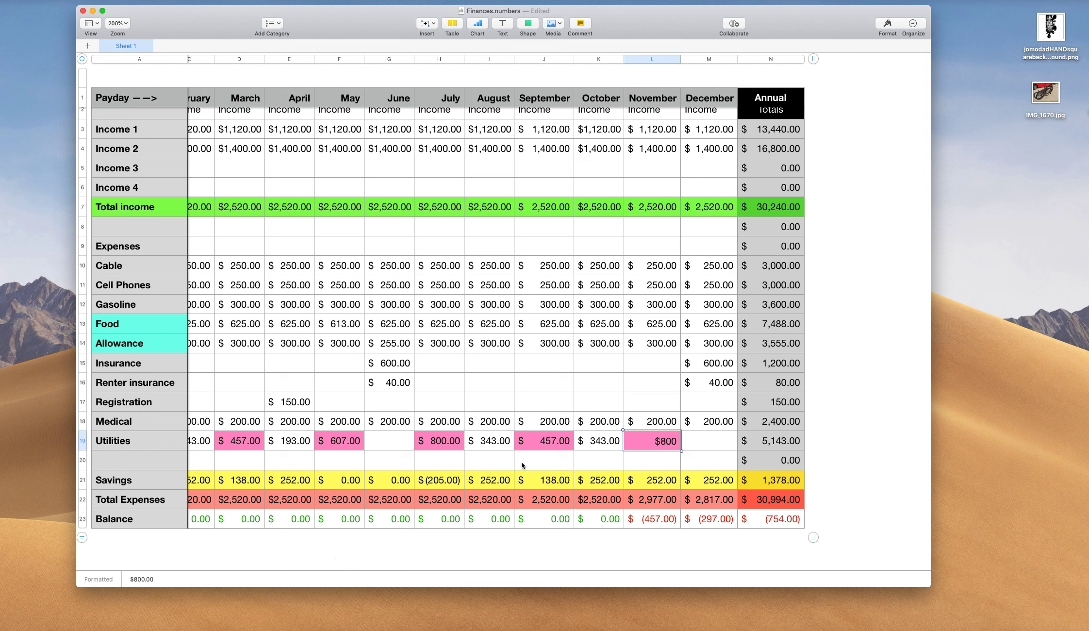
click(502, 460)
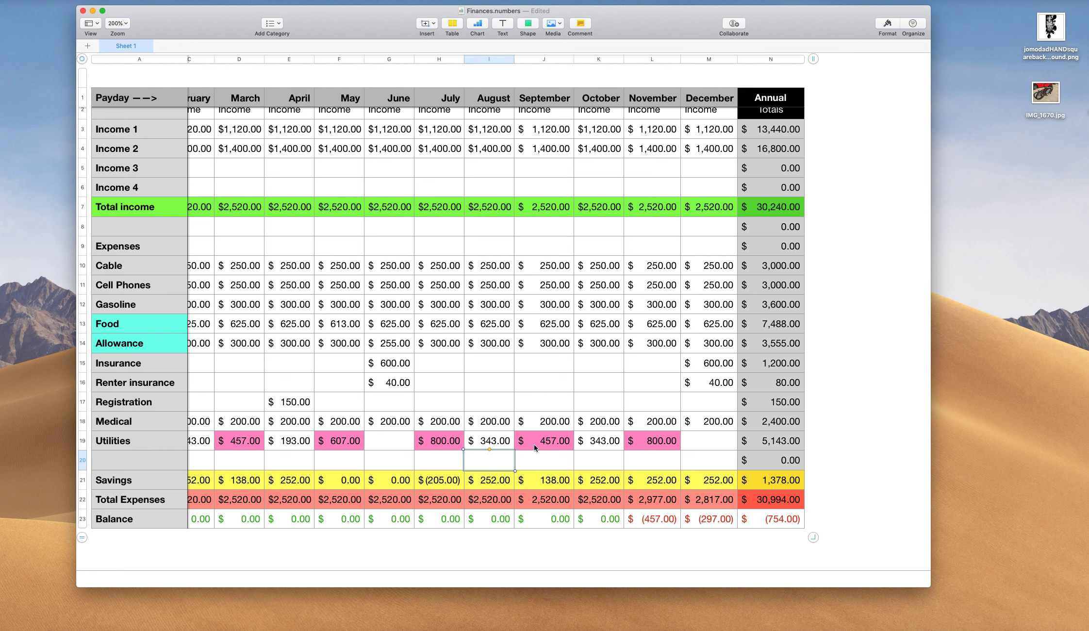
click(614, 446)
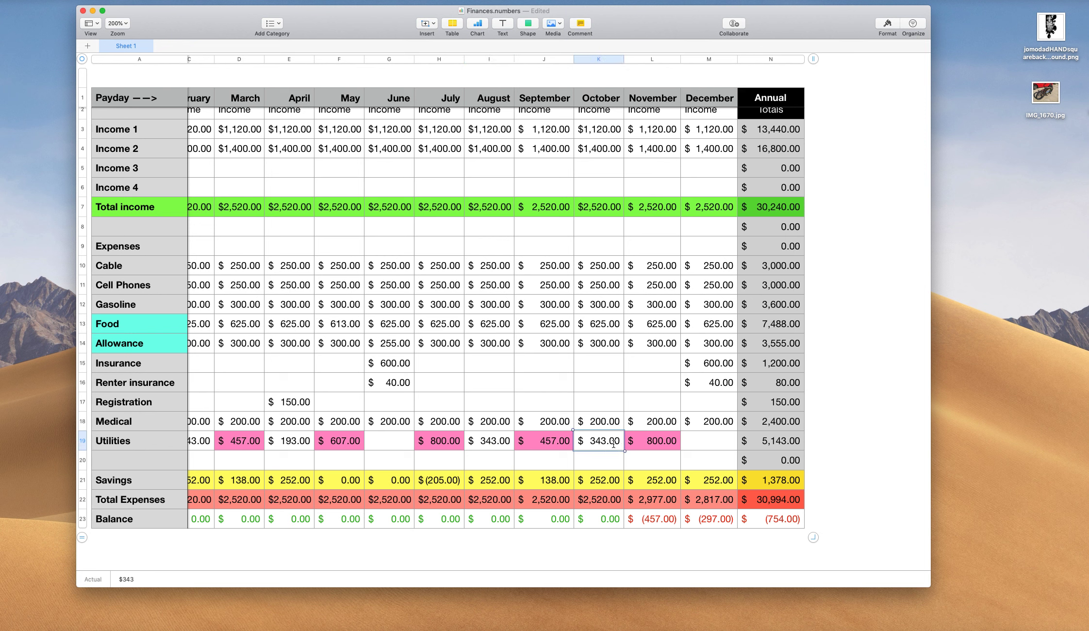
double_click(613, 445)
key(BackSpace)
key(Return)
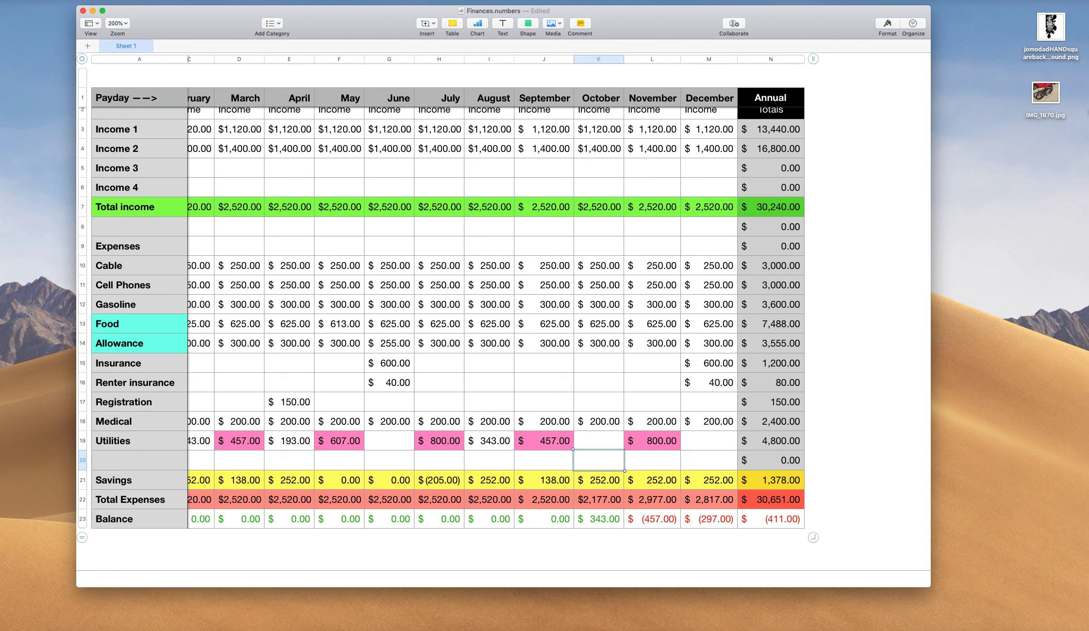
- Re-enter 343 as October Utilities, zeroing October's Balance
click(545, 467)
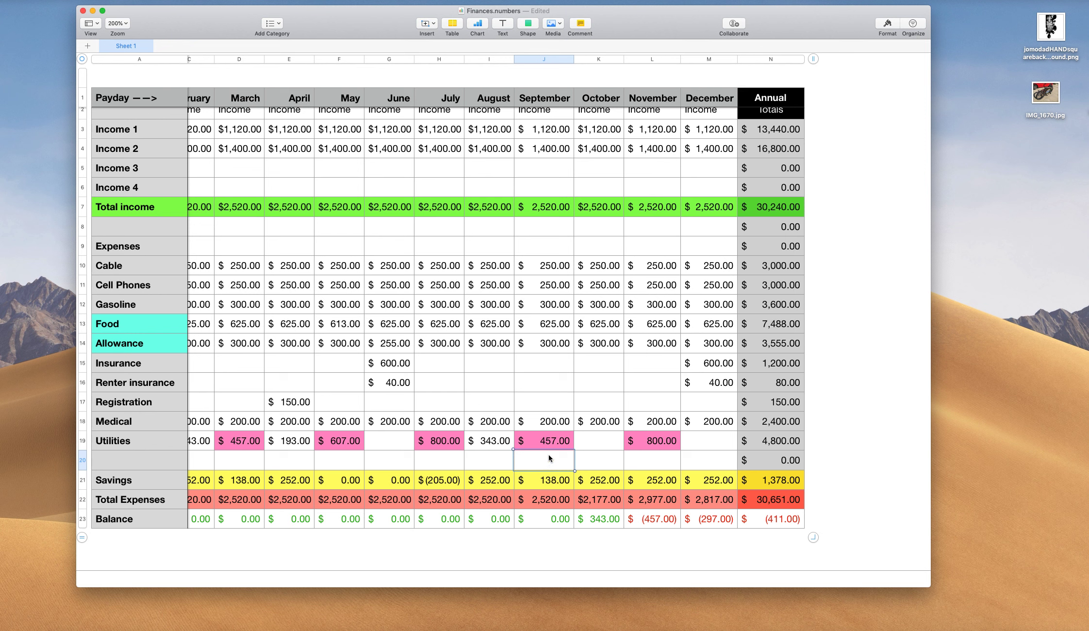
click(554, 443)
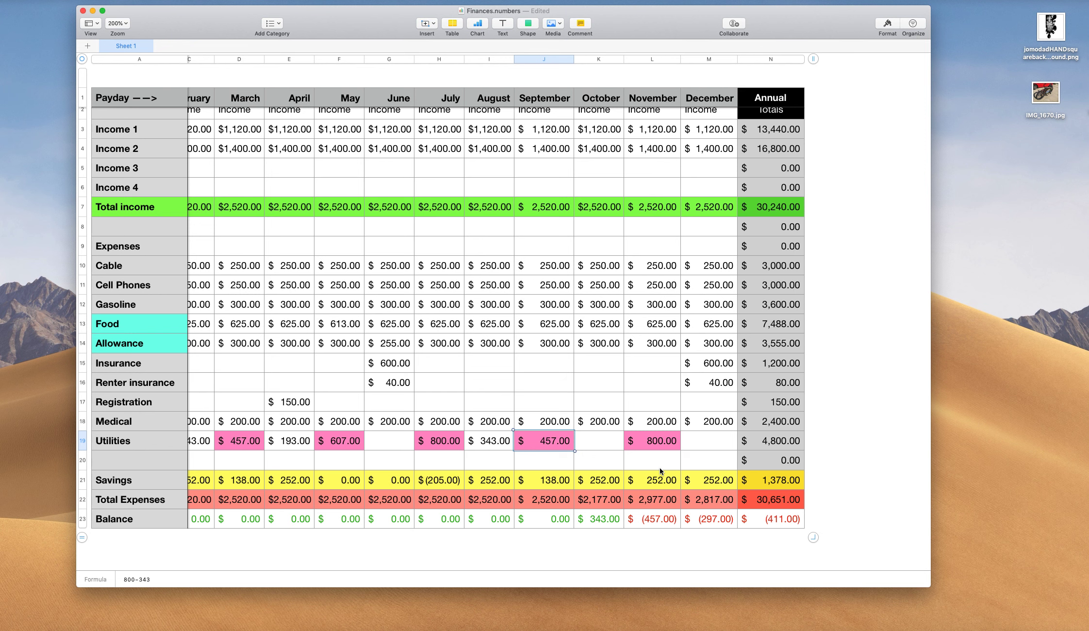
scroll(659, 470, right, 5)
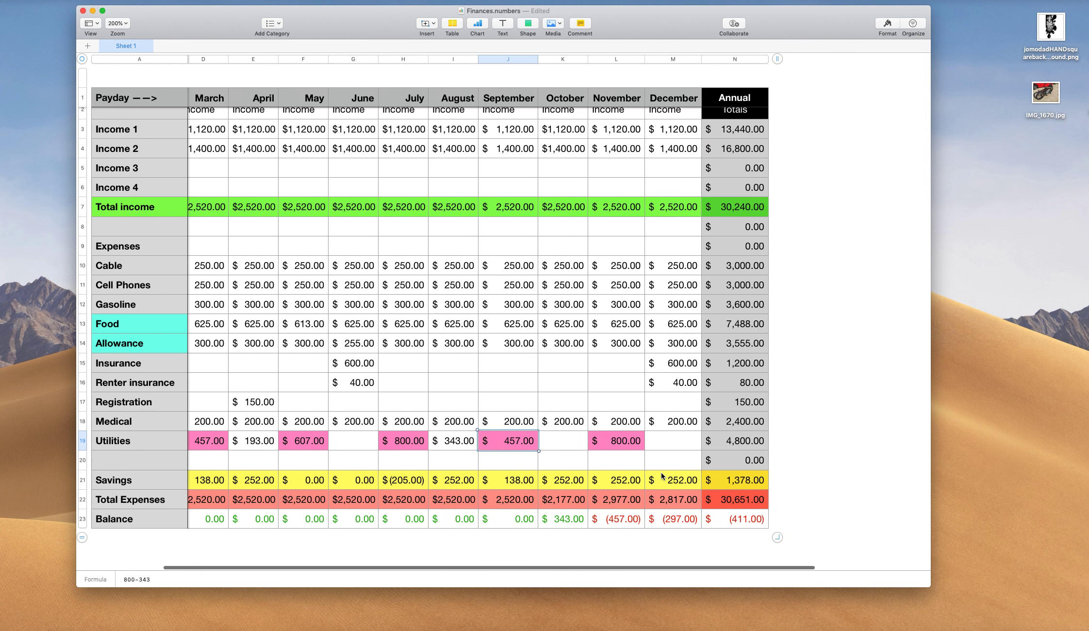
scroll(660, 471, right, 1)
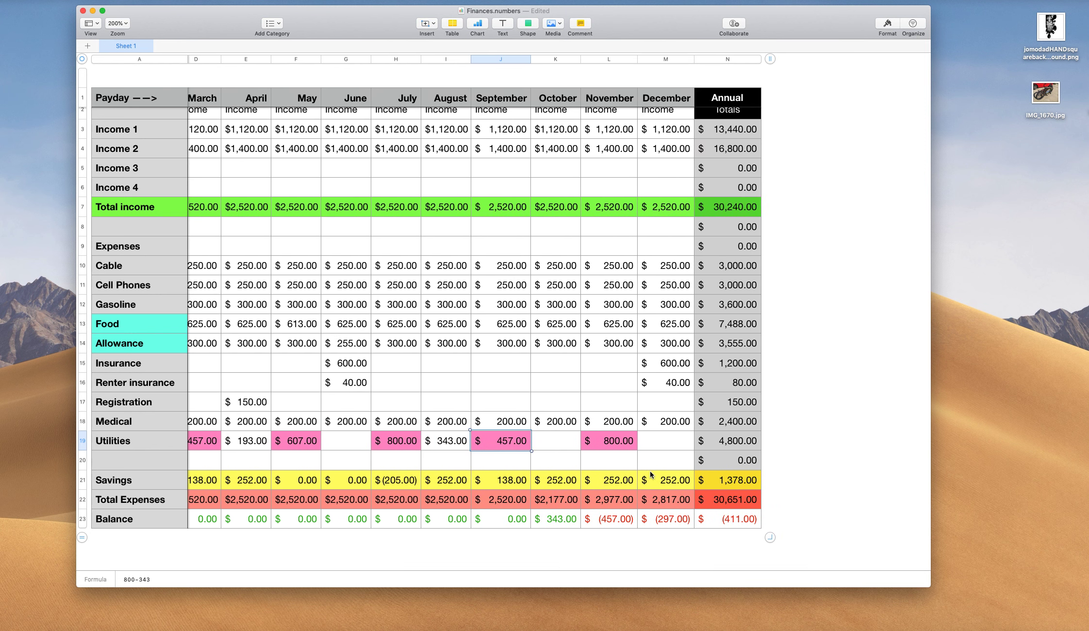
click(563, 446)
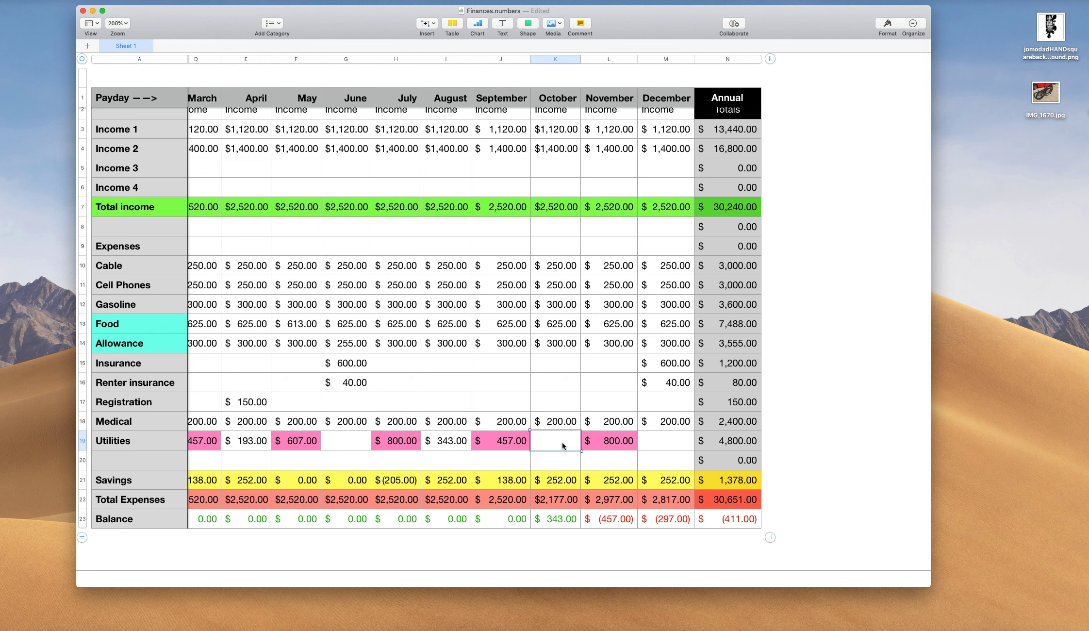
scroll(563, 445, right, 1)
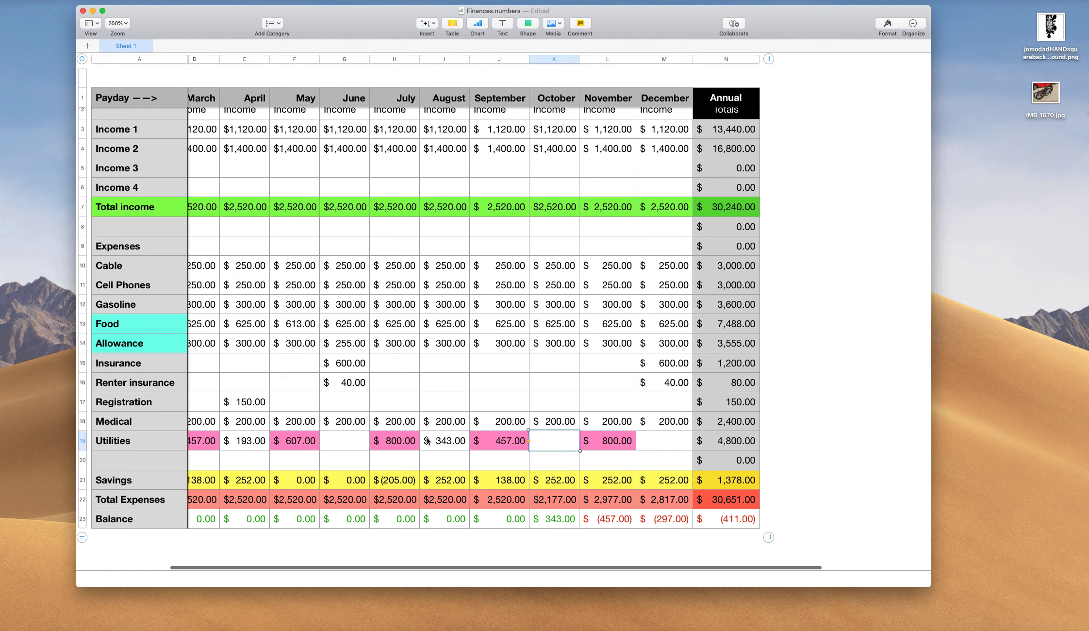
text(343)
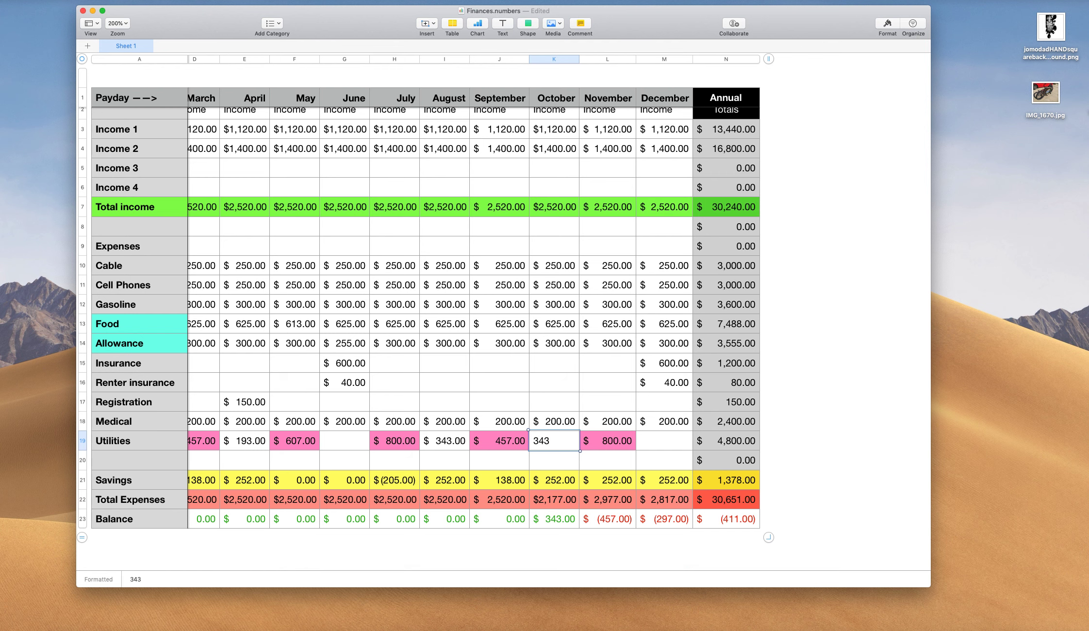
key(Return)
- Change November Utilities to the formula =$800-343, giving $457.00
scroll(572, 454, right, 1)
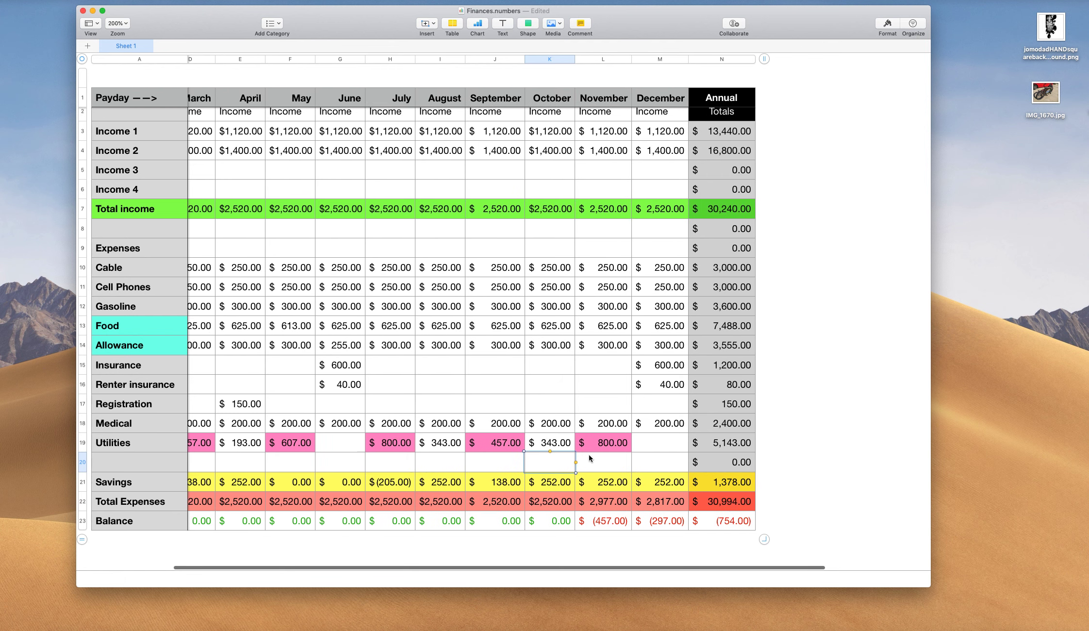
click(615, 442)
double_click(620, 446)
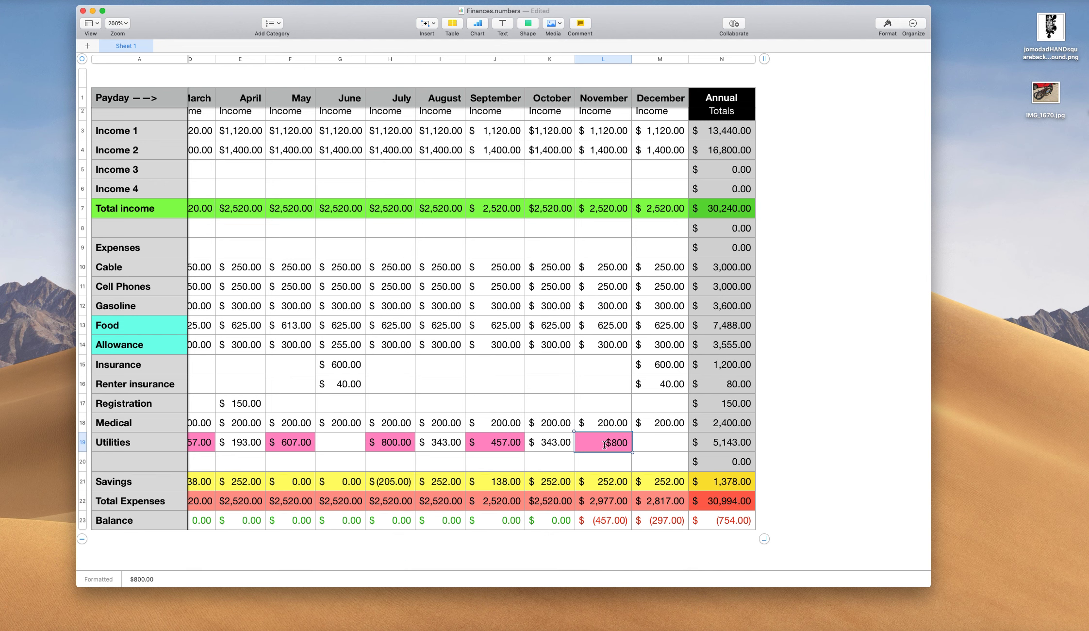
text(=)
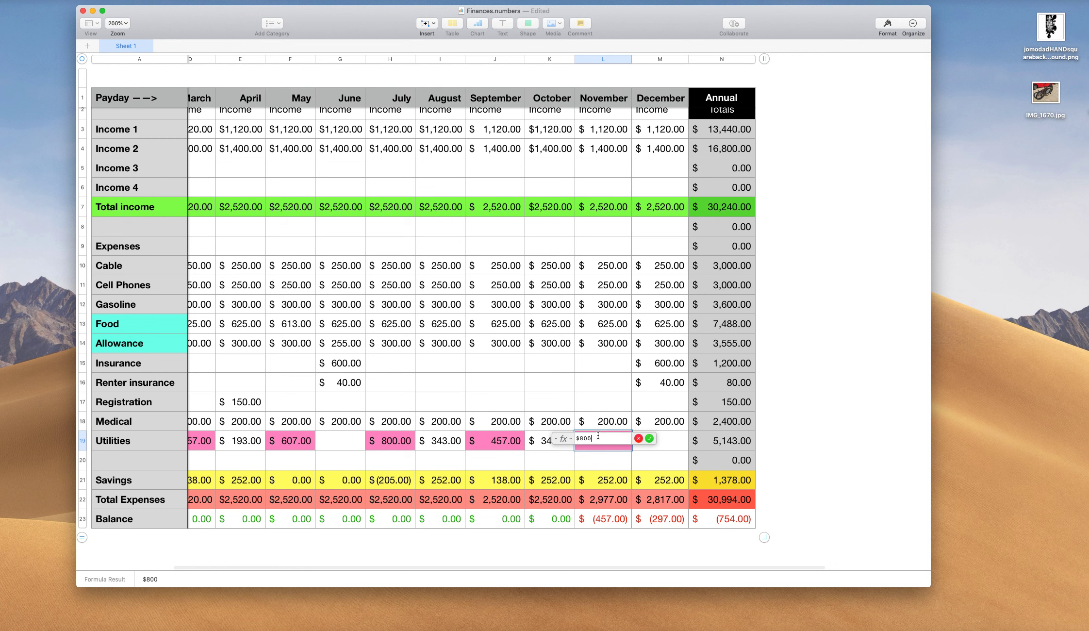
text(-343)
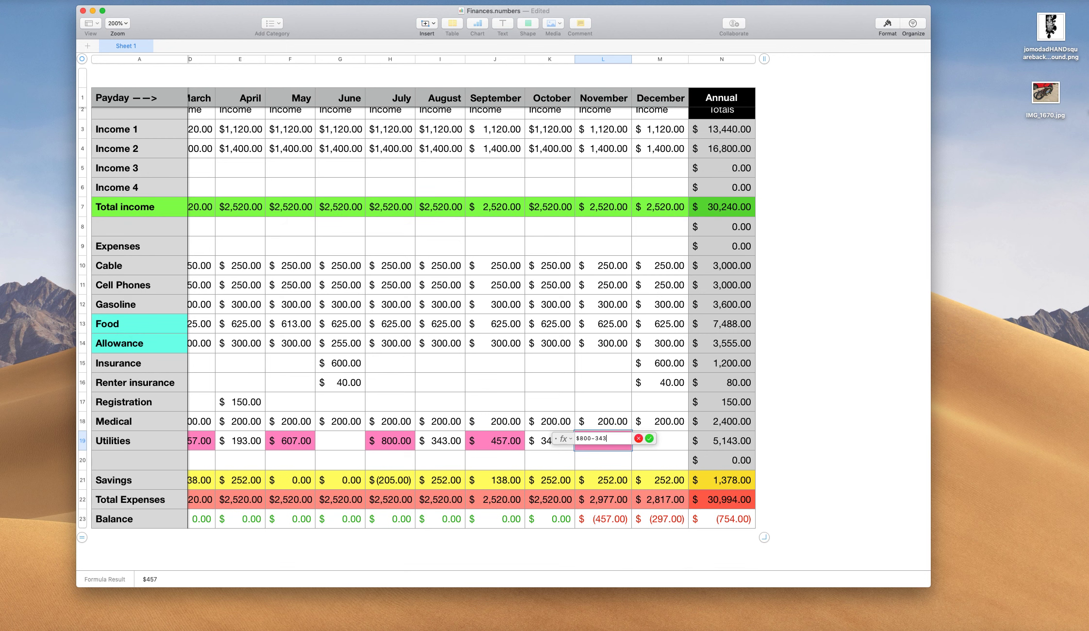
key(Return)
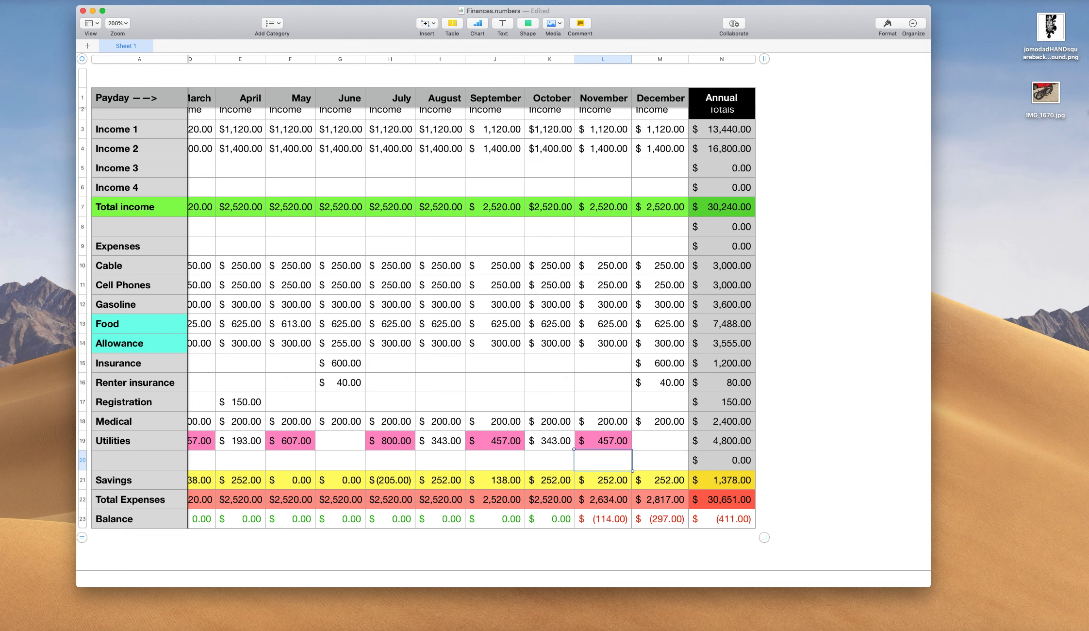
scroll(583, 456, right, 2)
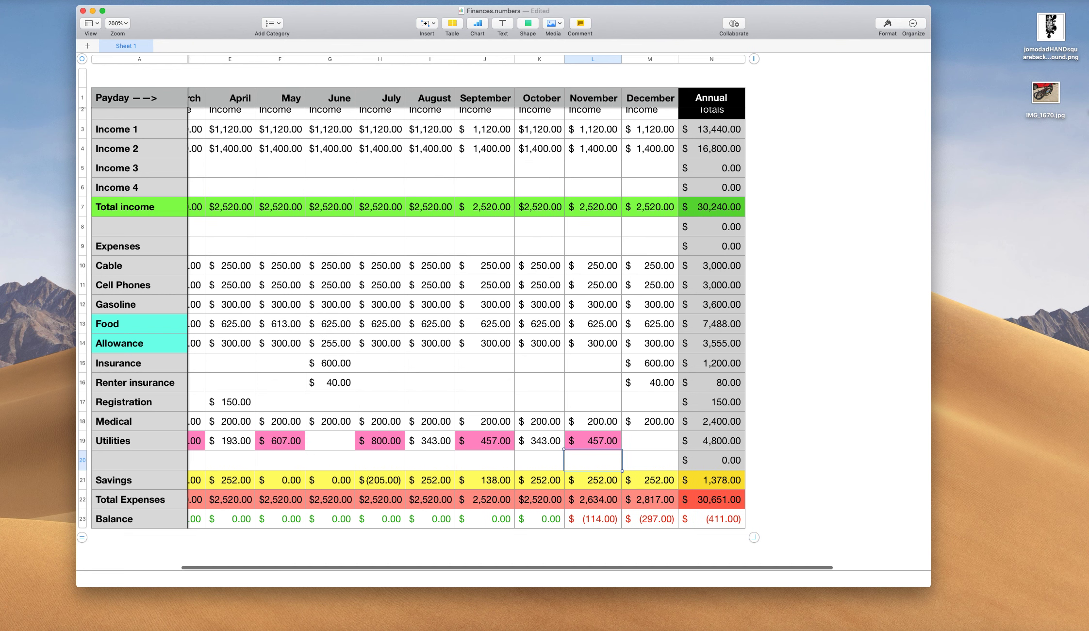
- Append -114 to November's Savings formula, making it $138.00 and its Balance $0.00
double_click(599, 485)
double_click(600, 485)
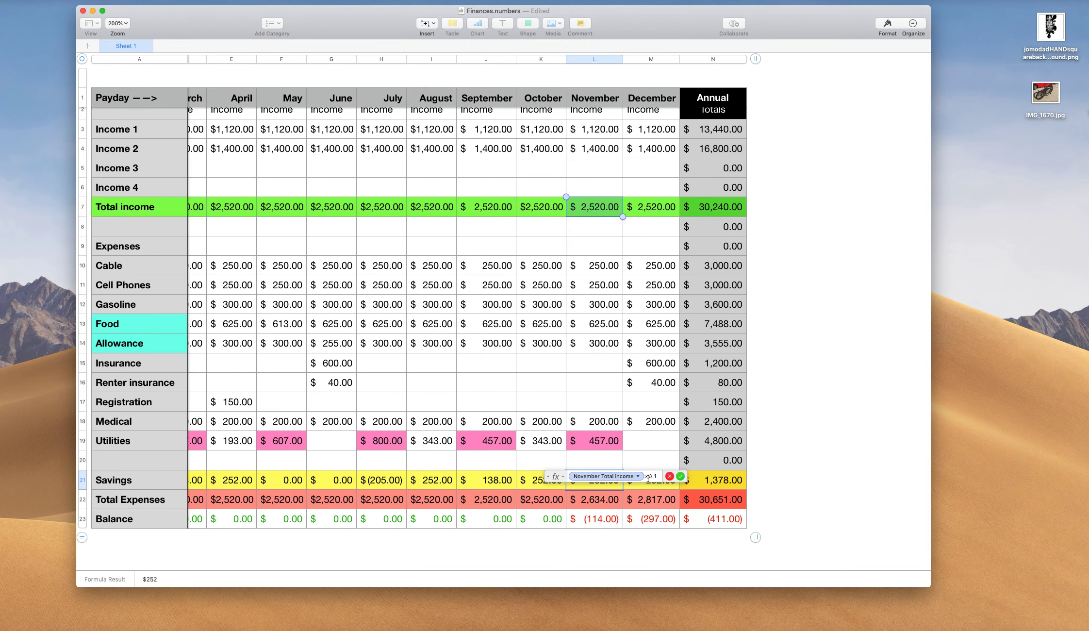
text(-114)
key(Return)
scroll(514, 310, right, 3)
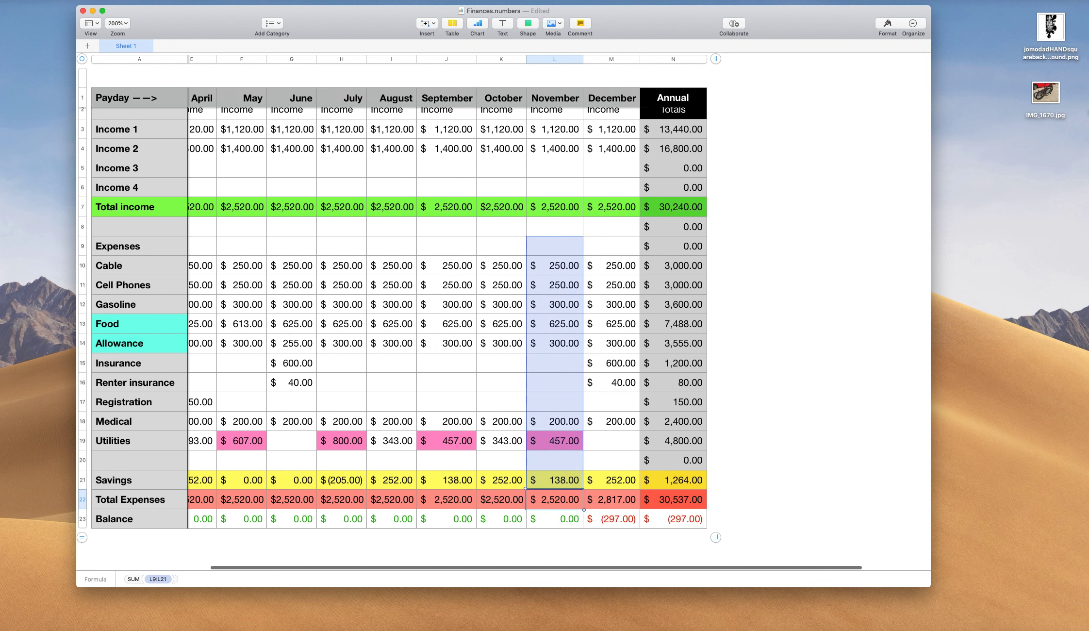
scroll(648, 480, left, 2)
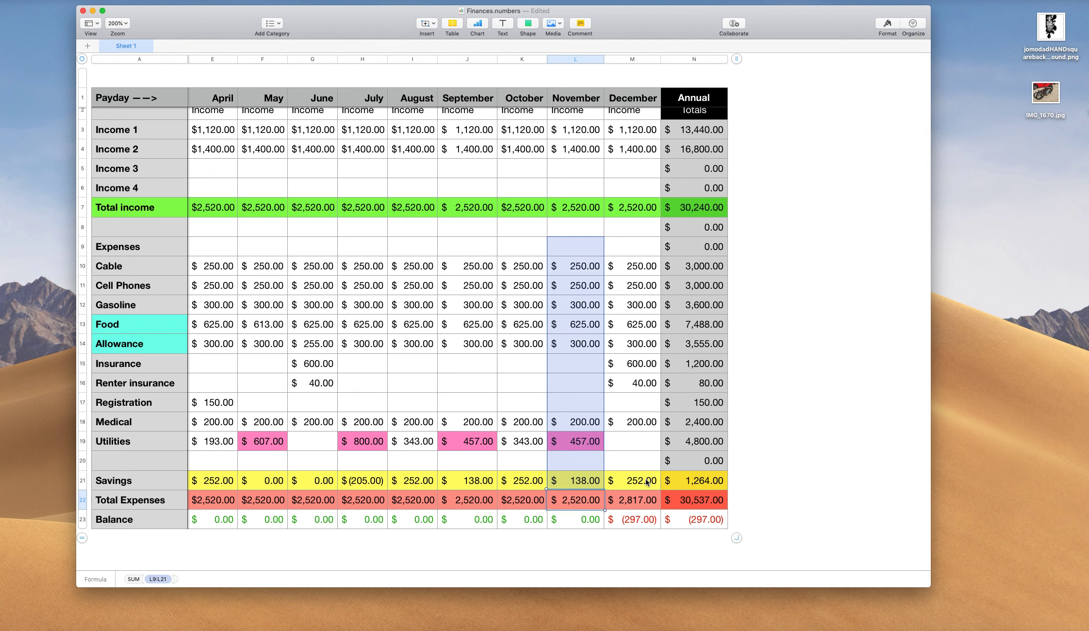
scroll(635, 368, right, 1)
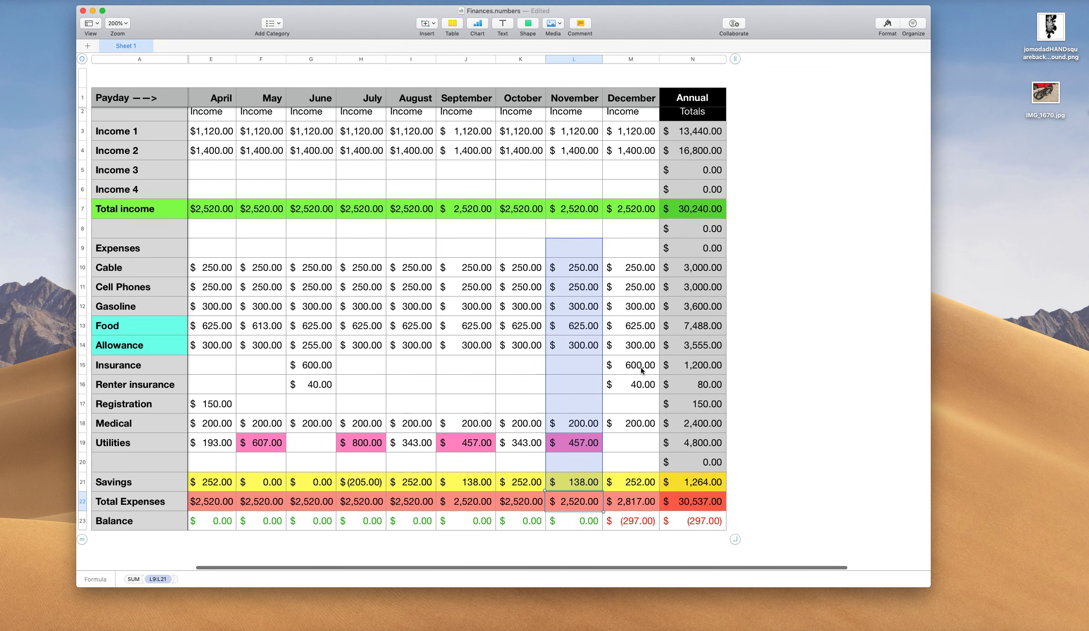
scroll(641, 371, right, 1)
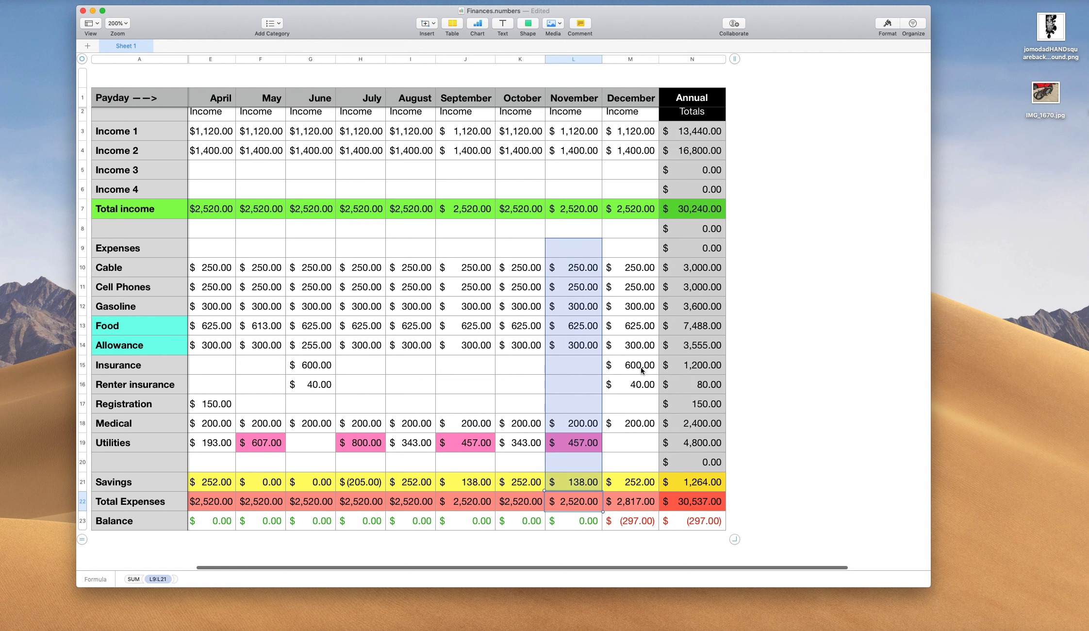
scroll(641, 370, left, 3)
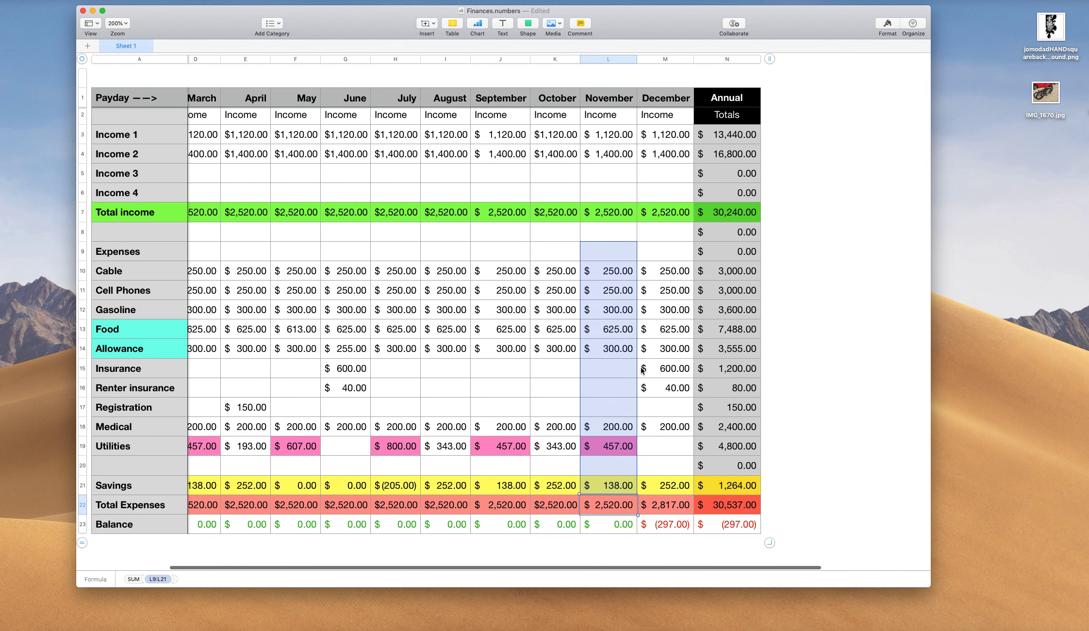
scroll(641, 370, left, 3)
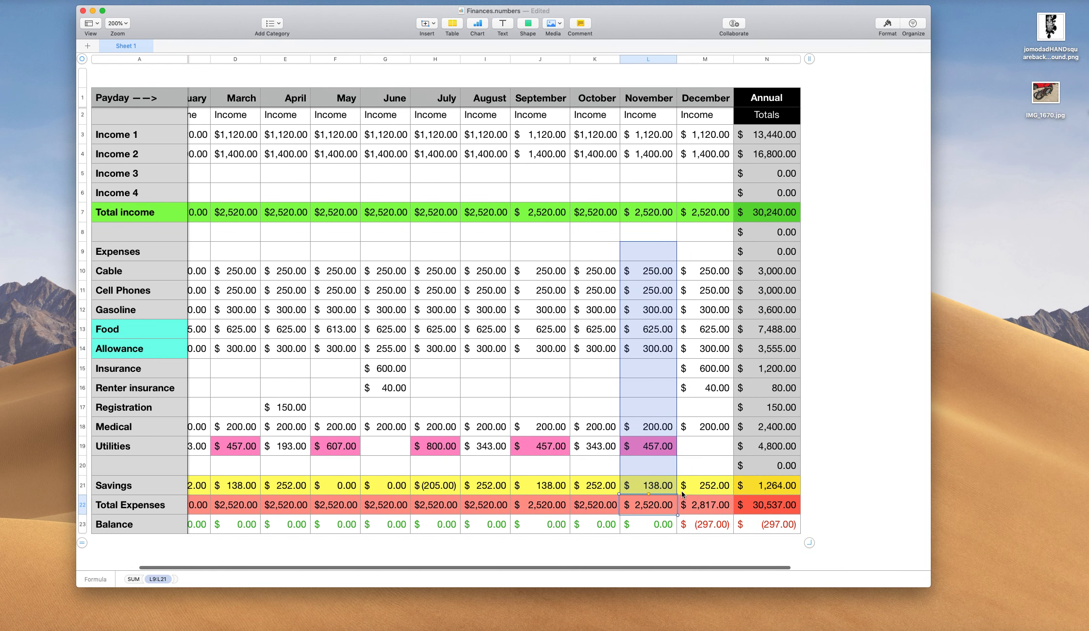
- Change December's Savings multiplier from 0.1 to 0, making Savings $0.00
click(705, 488)
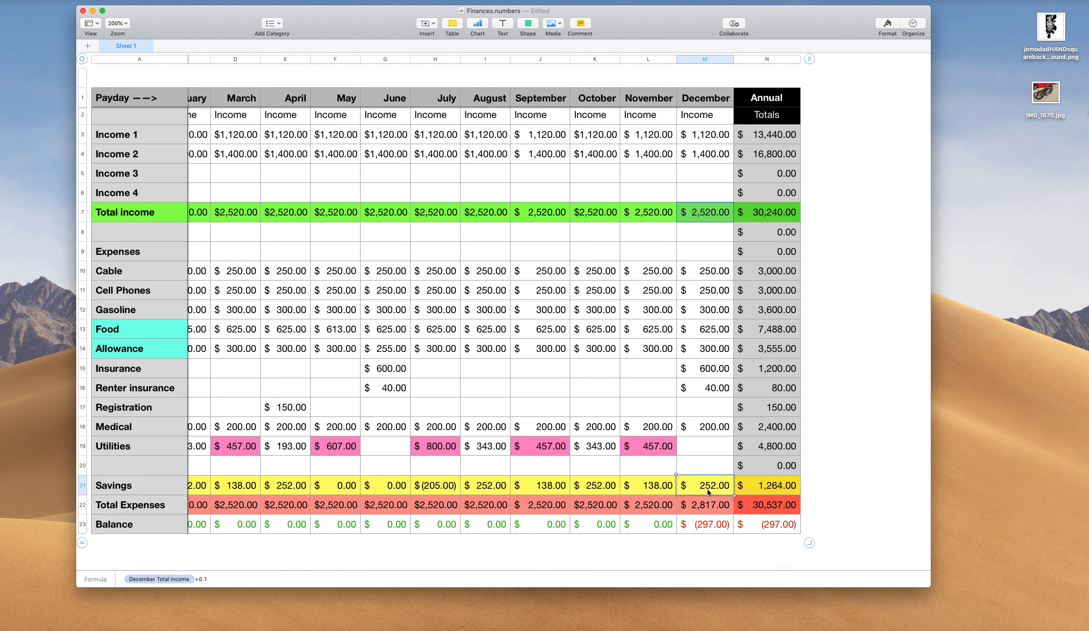
double_click(706, 488)
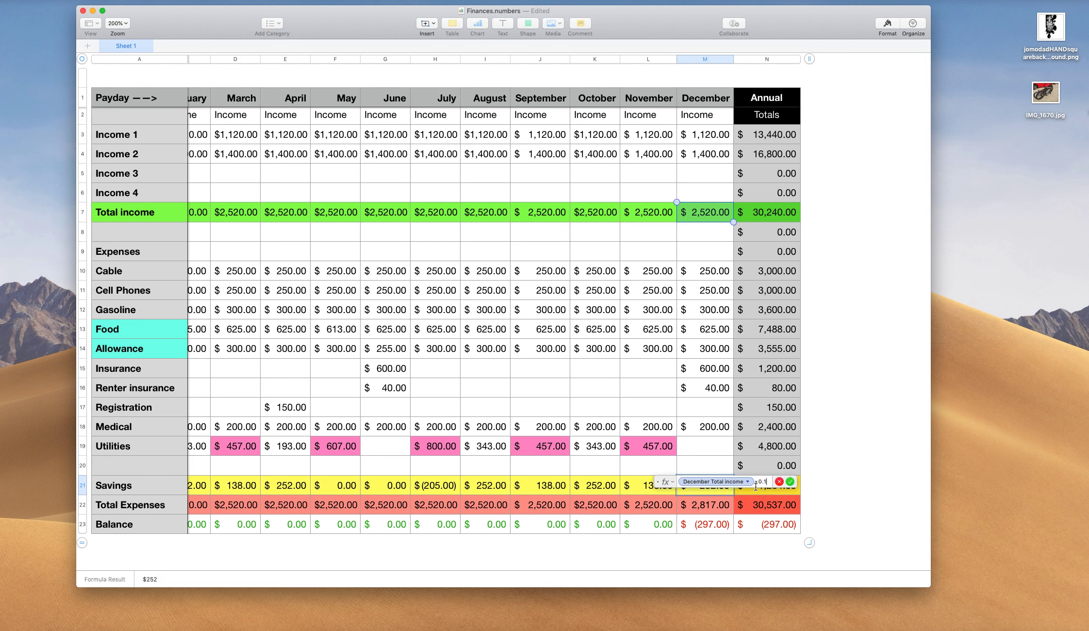
key(BackSpace)
key(Return)
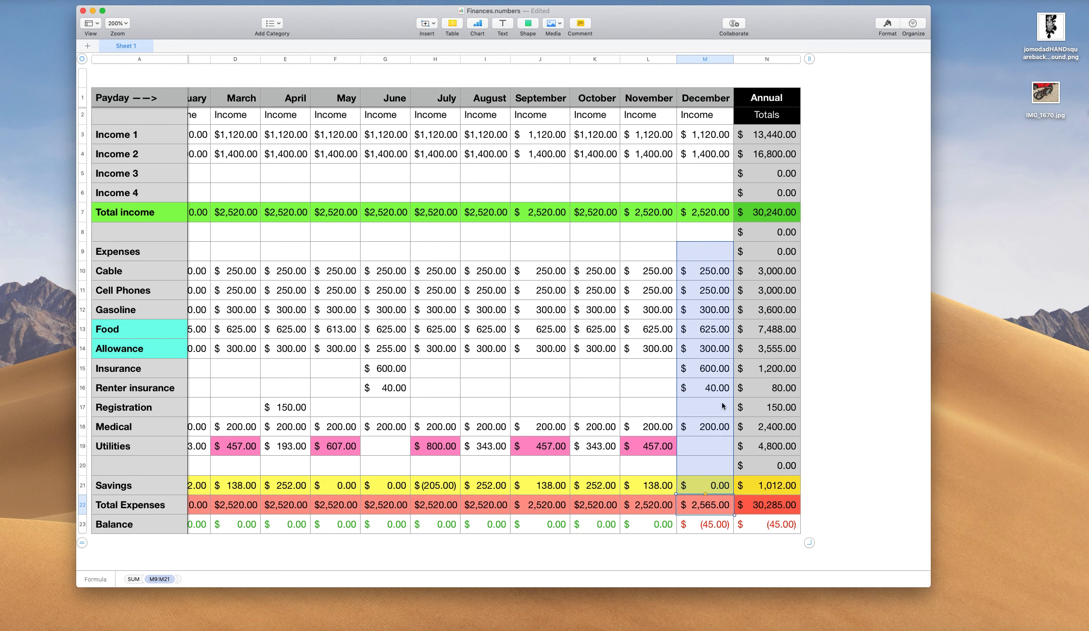
- Set December Allowance to the formula =$300-45, giving $255.00
click(712, 350)
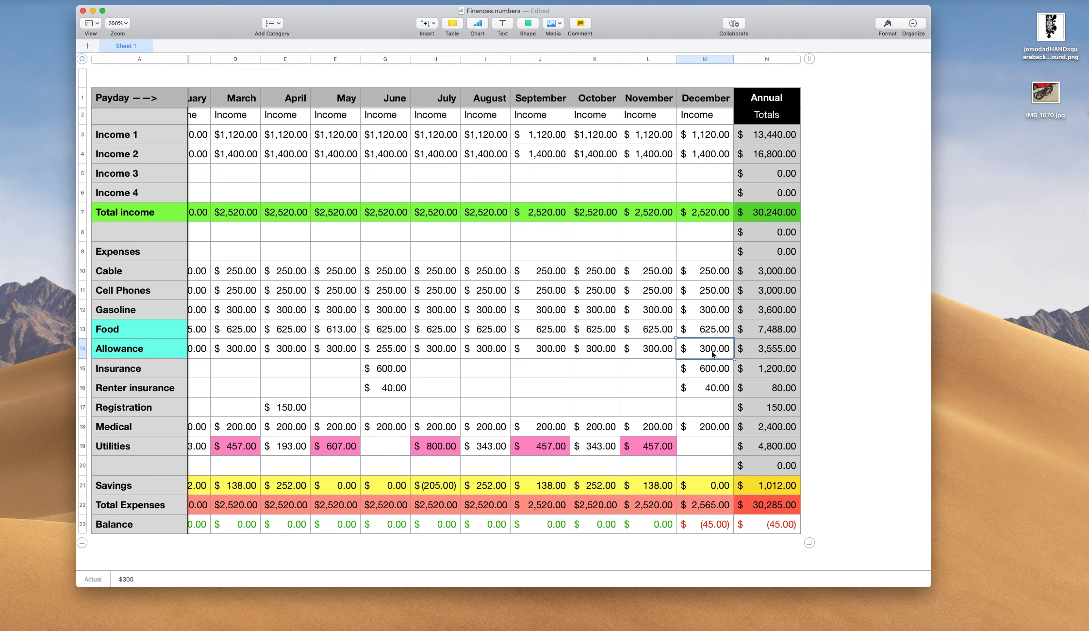
scroll(711, 350, left, 1)
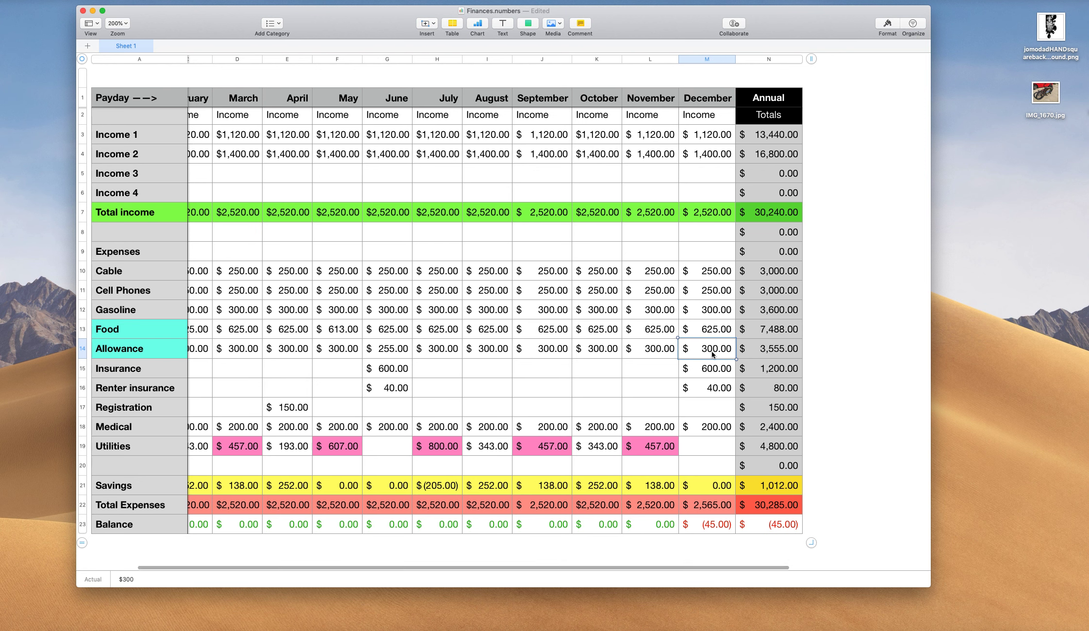
double_click(712, 350)
click(711, 350)
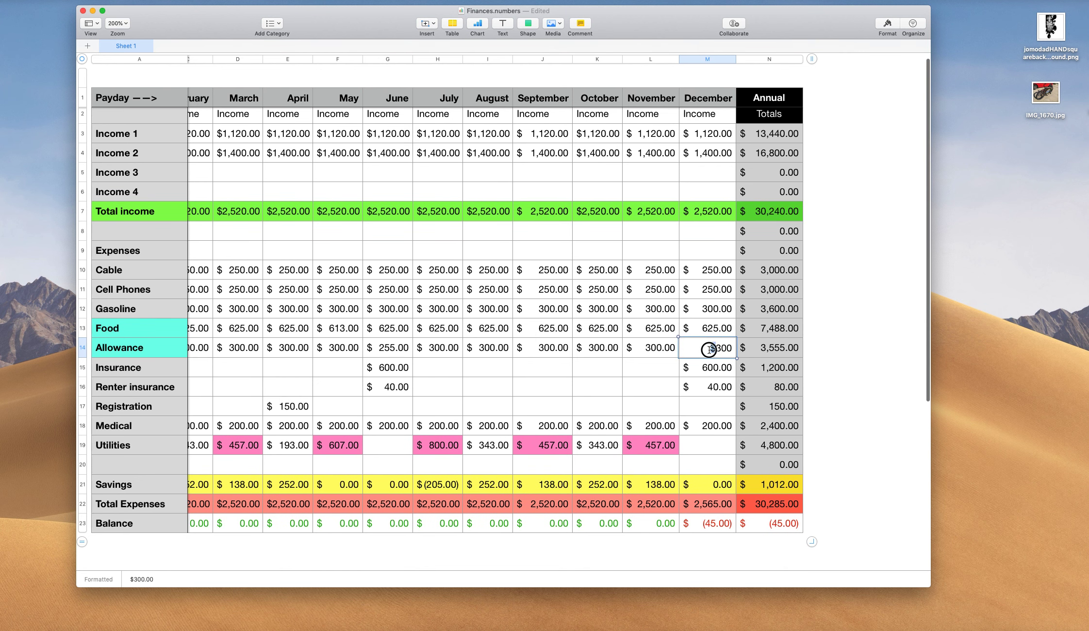
text(=)
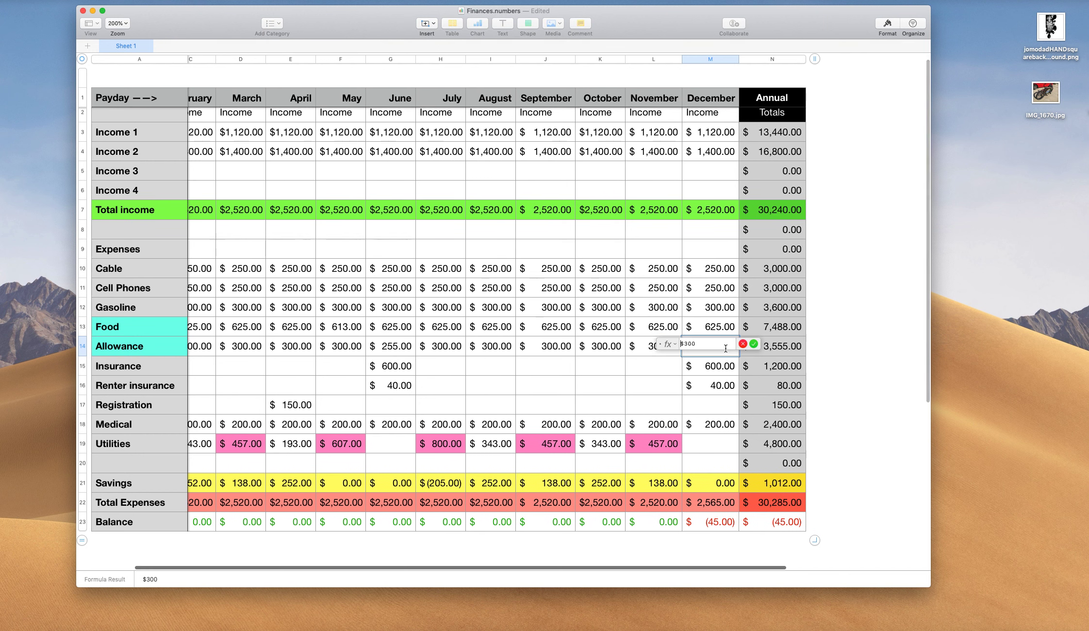
text(-)
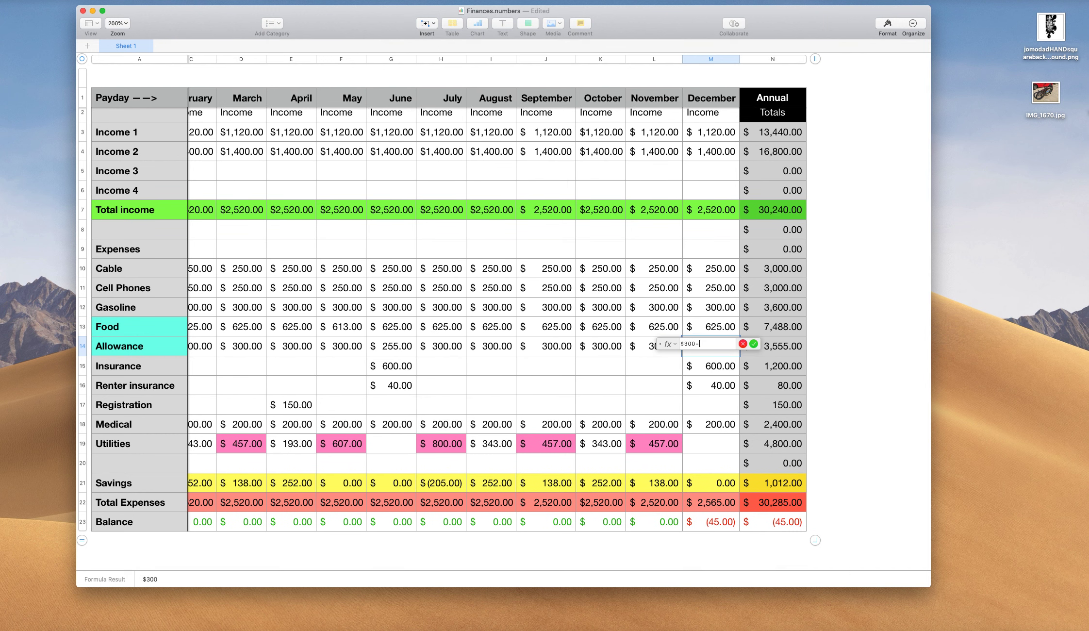
text(45)
key(Return)
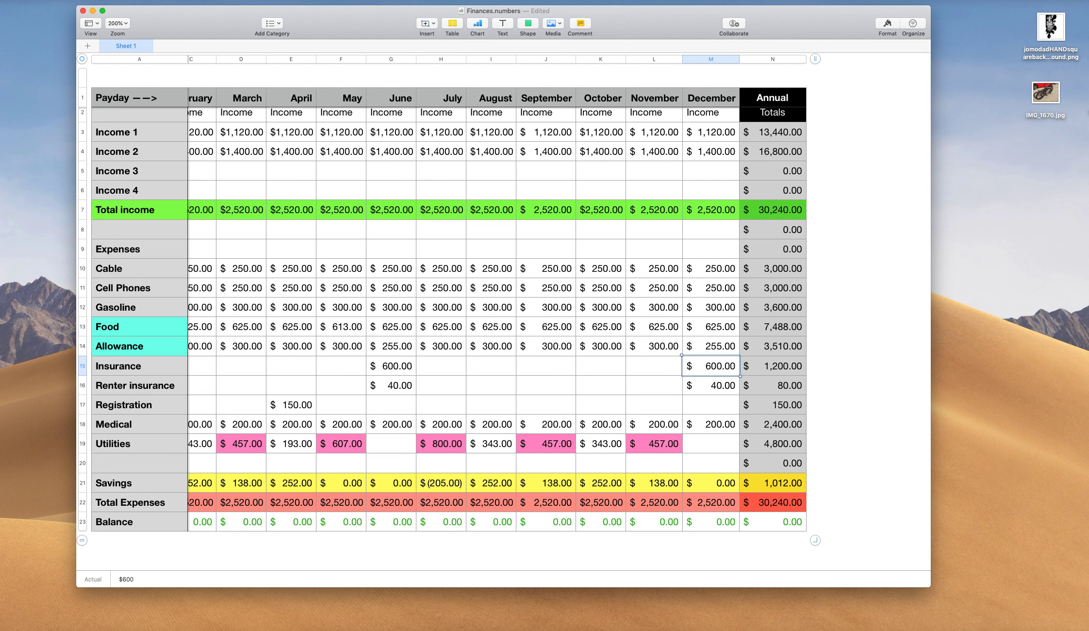
scroll(485, 310, left, 3)
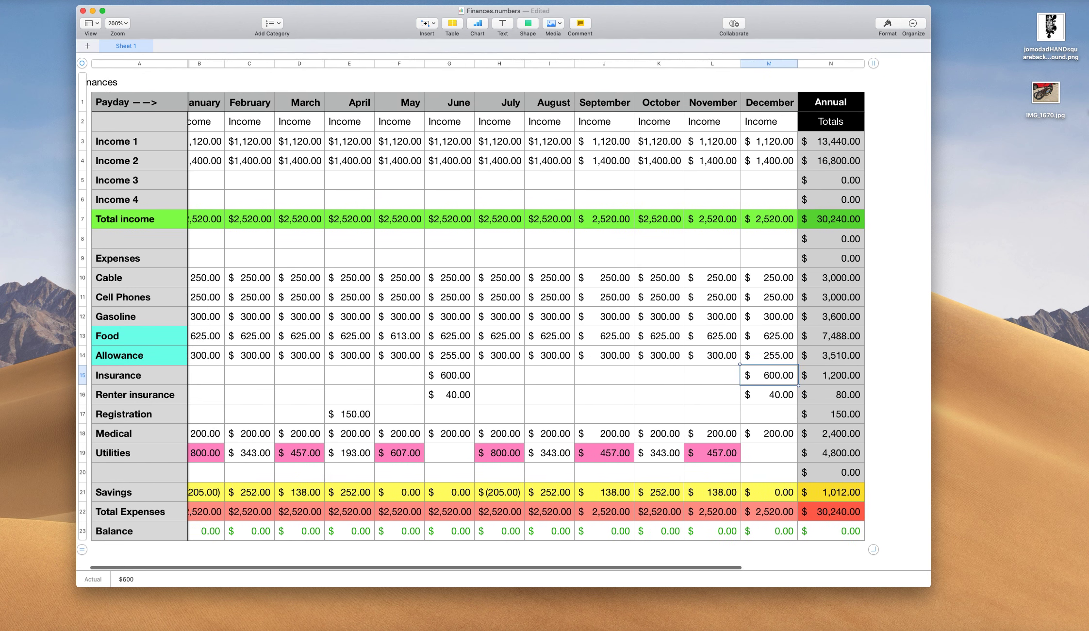
scroll(485, 310, down, 1)
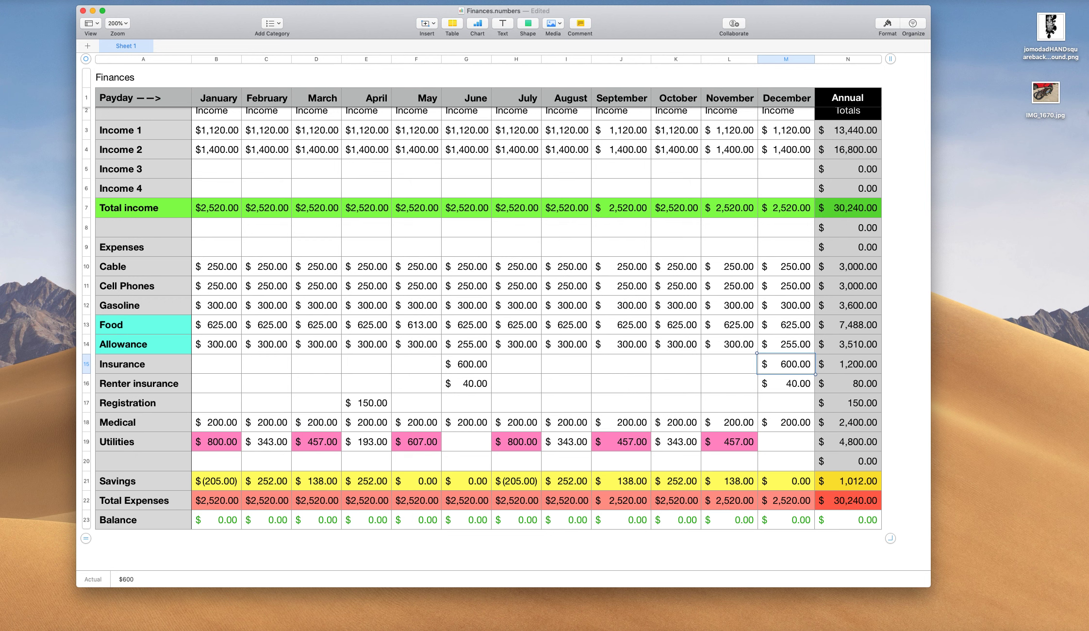
scroll(503, 310, up, 2)
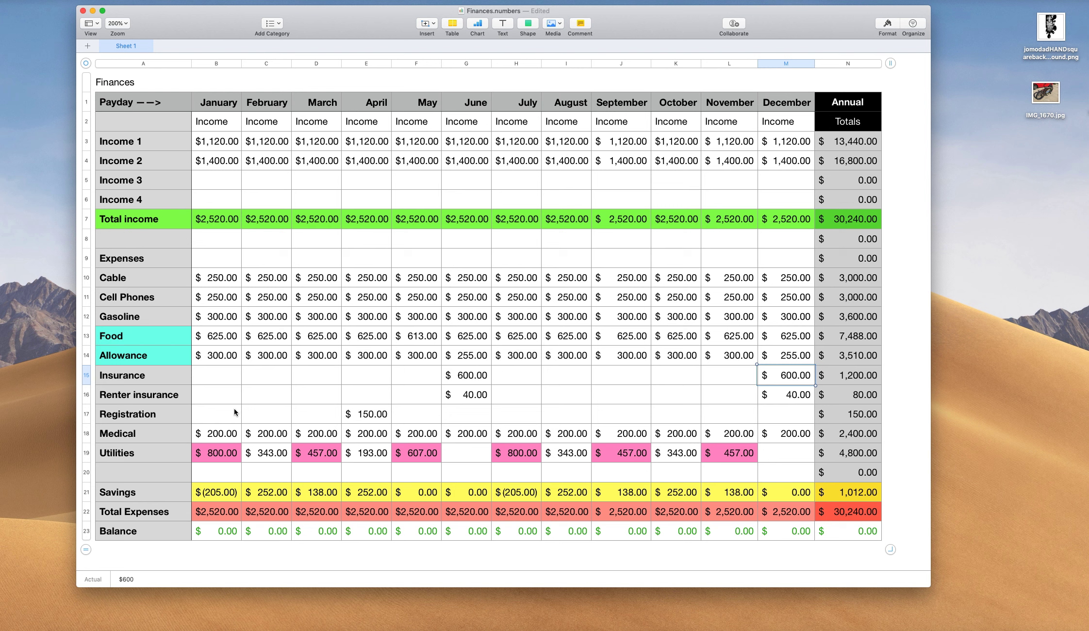
- Label the blank row 20 cell between Utilities and Savings 'credit card'
click(139, 477)
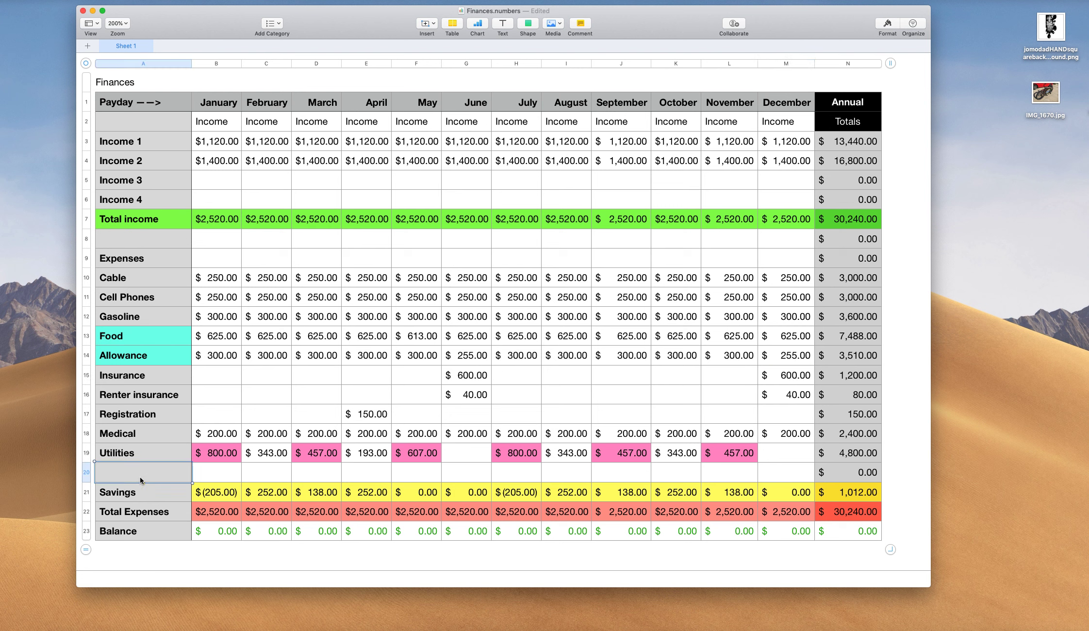
text(credit card)
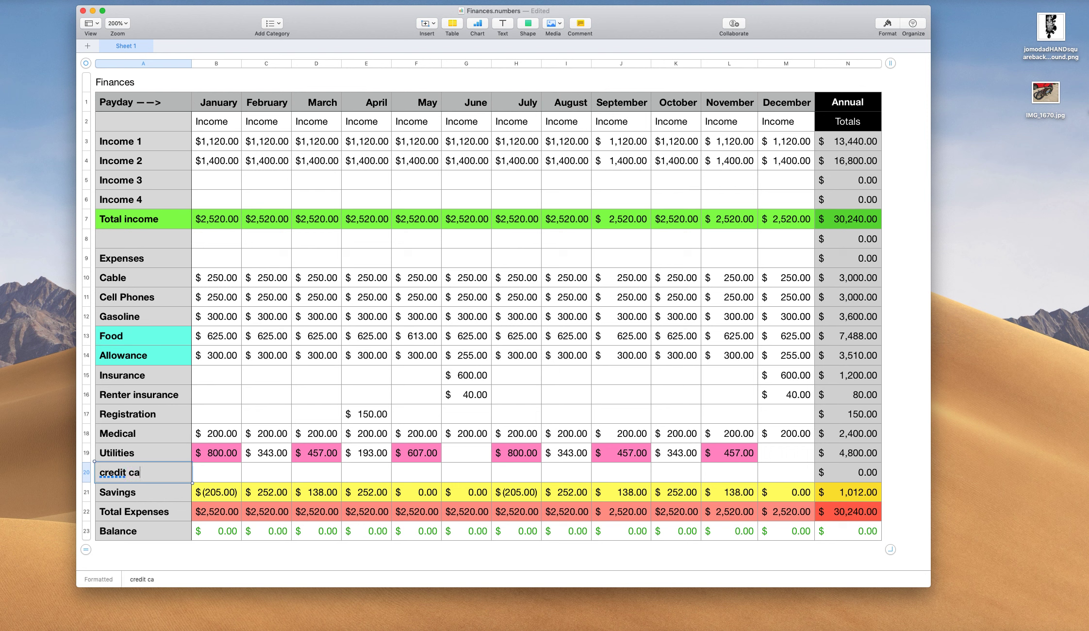